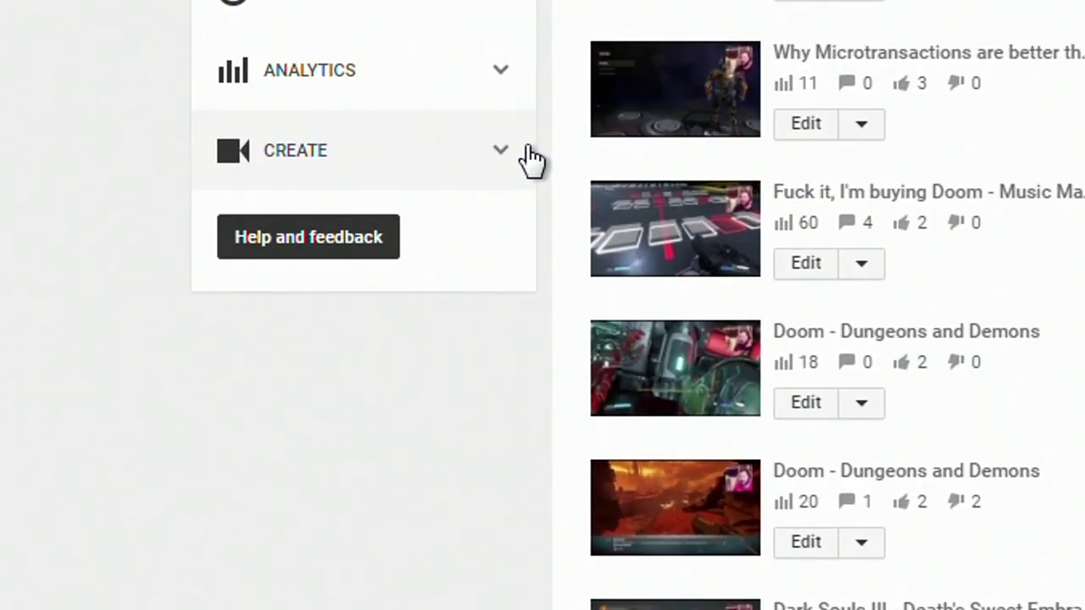
Expand CREATE in the Creator Studio sidebar to reveal Audio Library, Music Policies and Video Editor
left_click(398, 178)
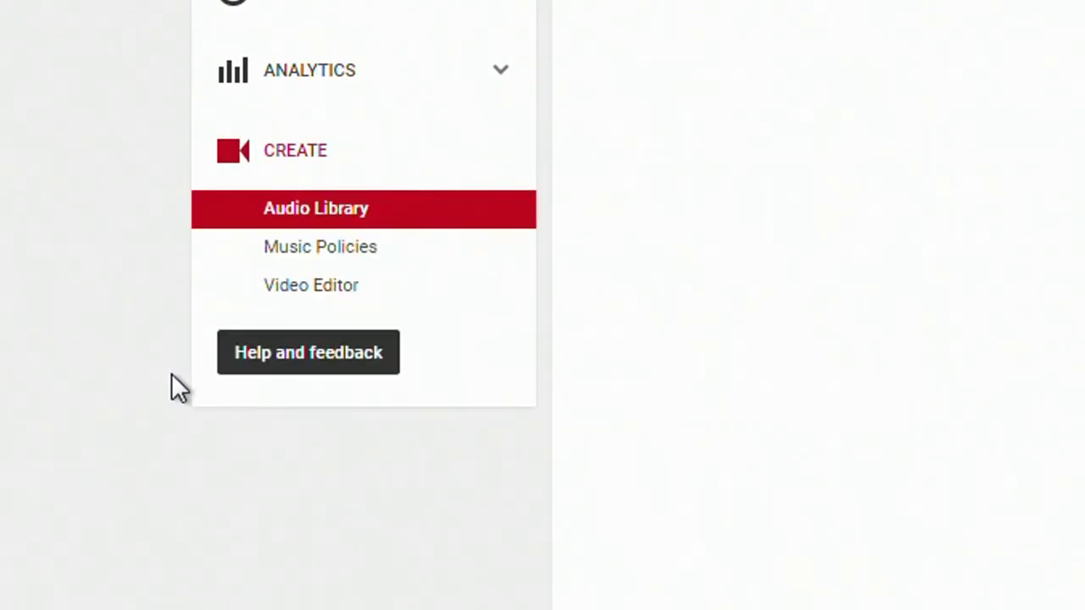
In Video Editor, drag the 2:11:03 Doom livestream video onto the My Edited Video timeline
left_click(352, 292)
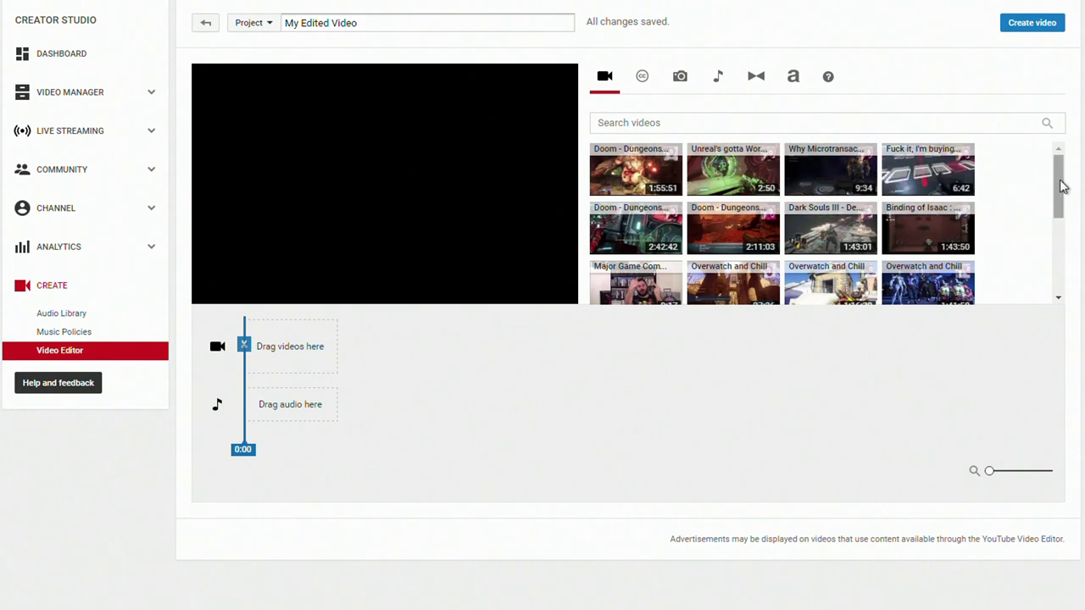
left_click_drag(1062, 187, 1056, 289)
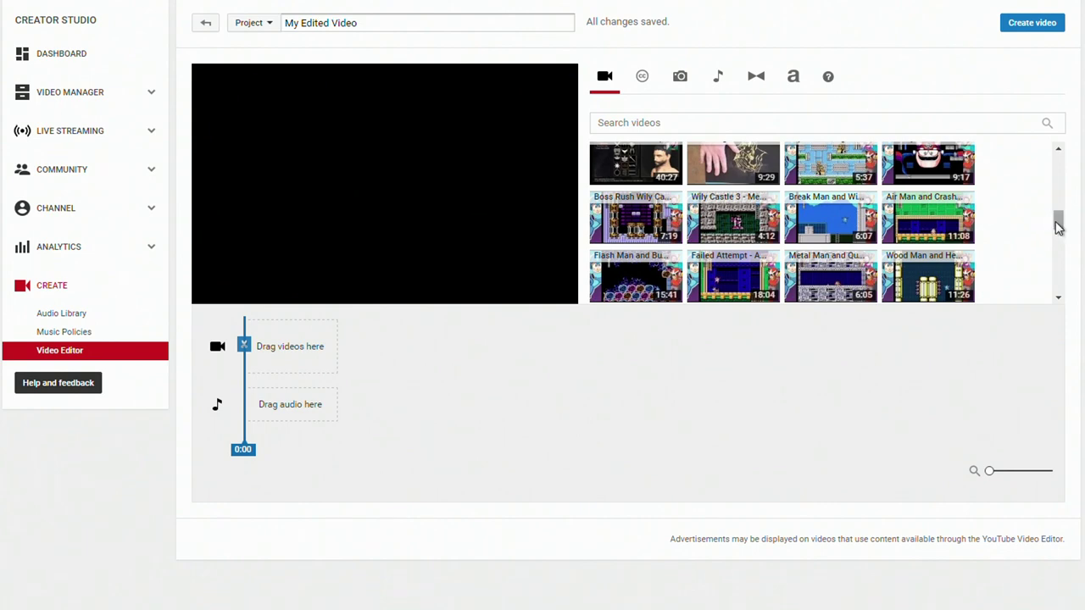
left_click_drag(1057, 225, 1049, 127)
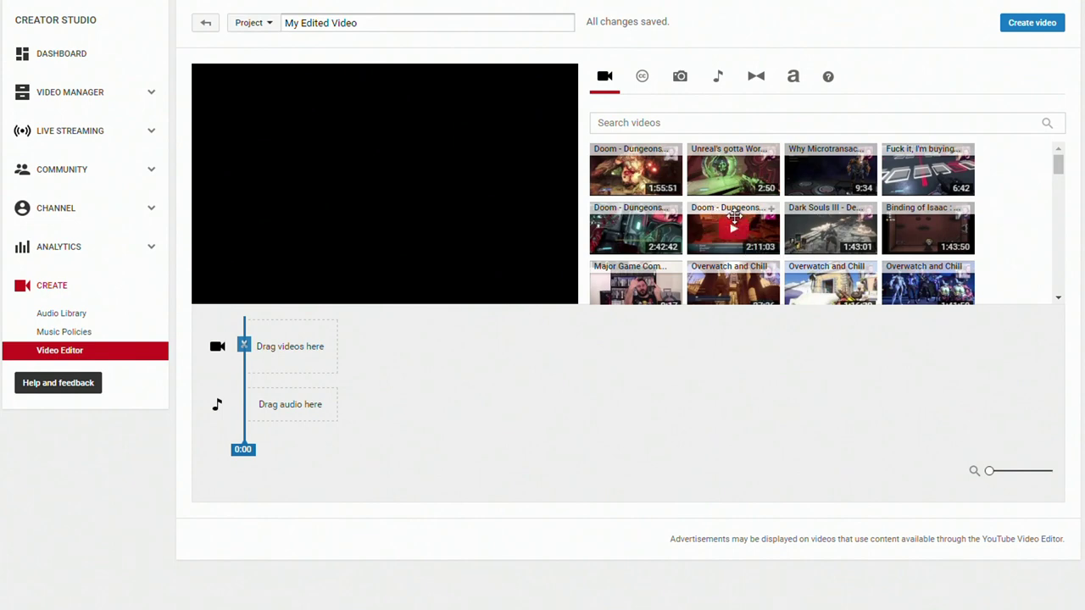
left_click_drag(734, 227, 295, 343)
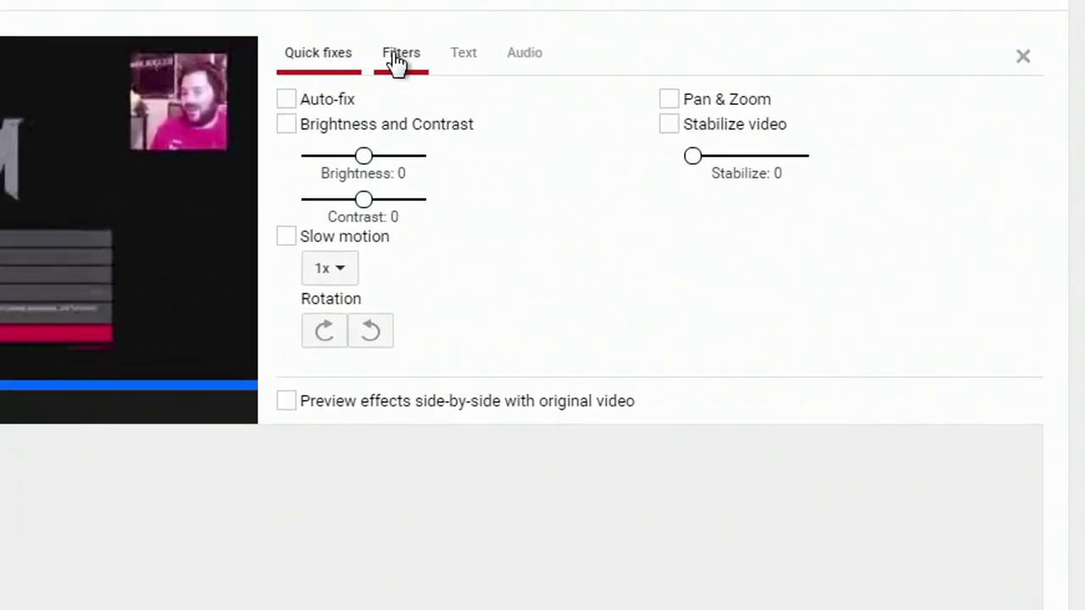
Browse the clip's Filters, Text and Audio enhancement tabs without applying any changes
left_click(397, 58)
left_click(473, 61)
left_click(534, 56)
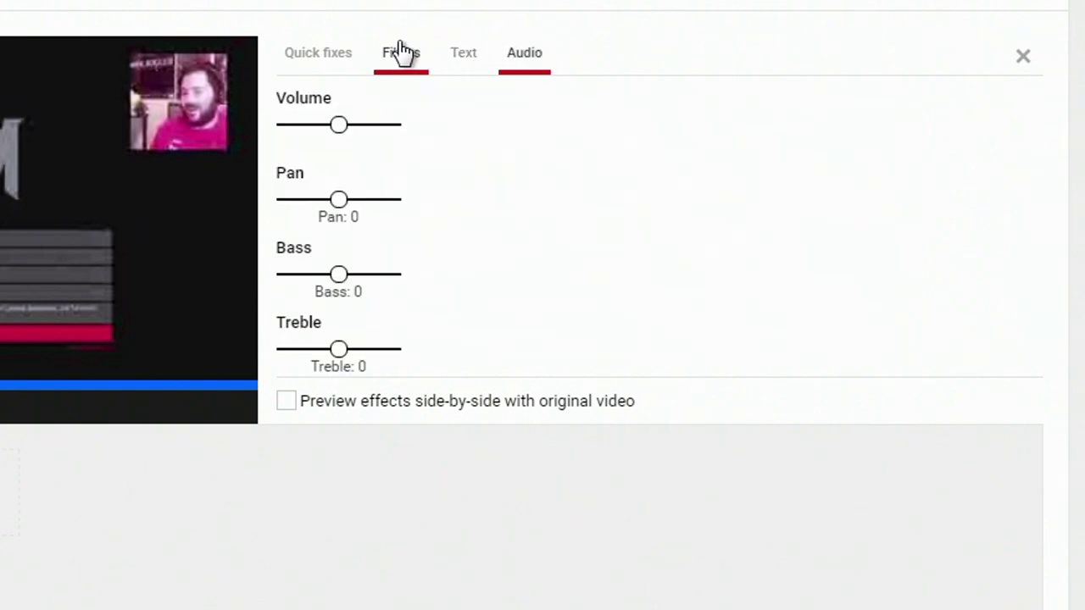
left_click(402, 51)
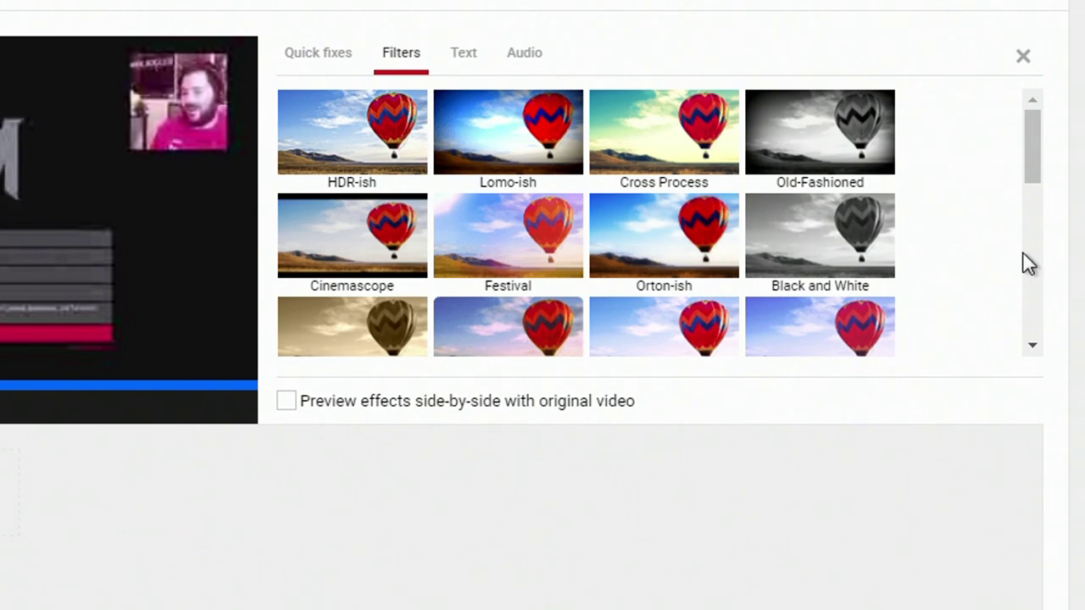
left_click(466, 60)
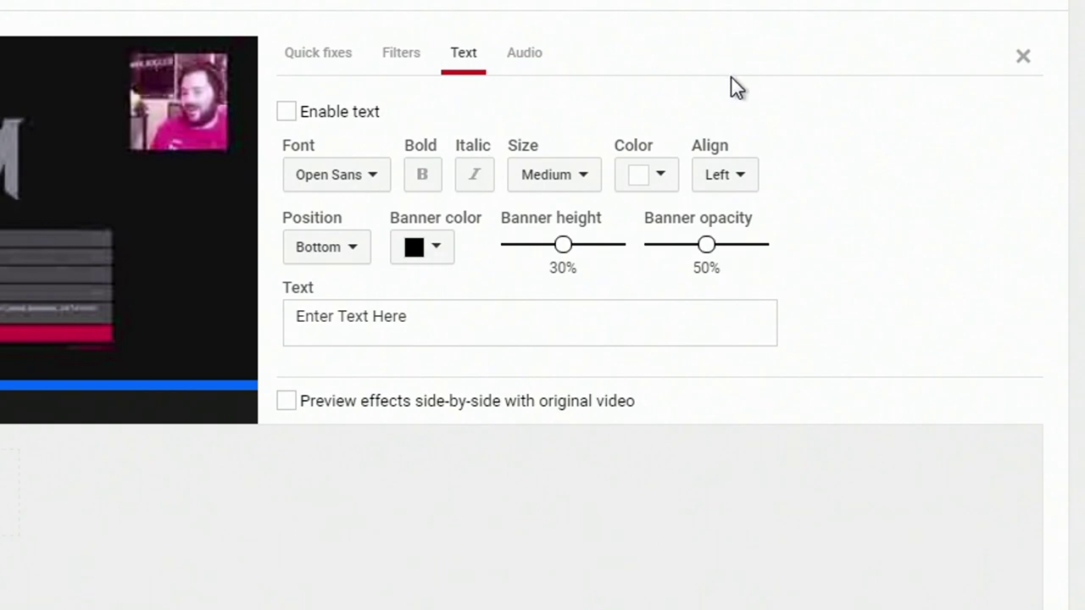
left_click(525, 56)
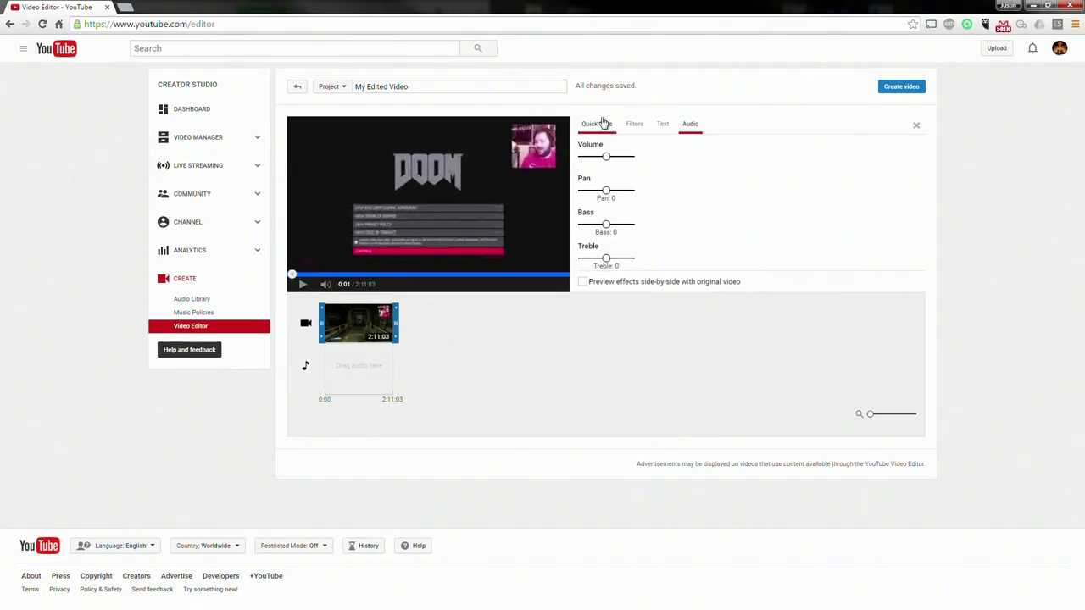
left_click(603, 124)
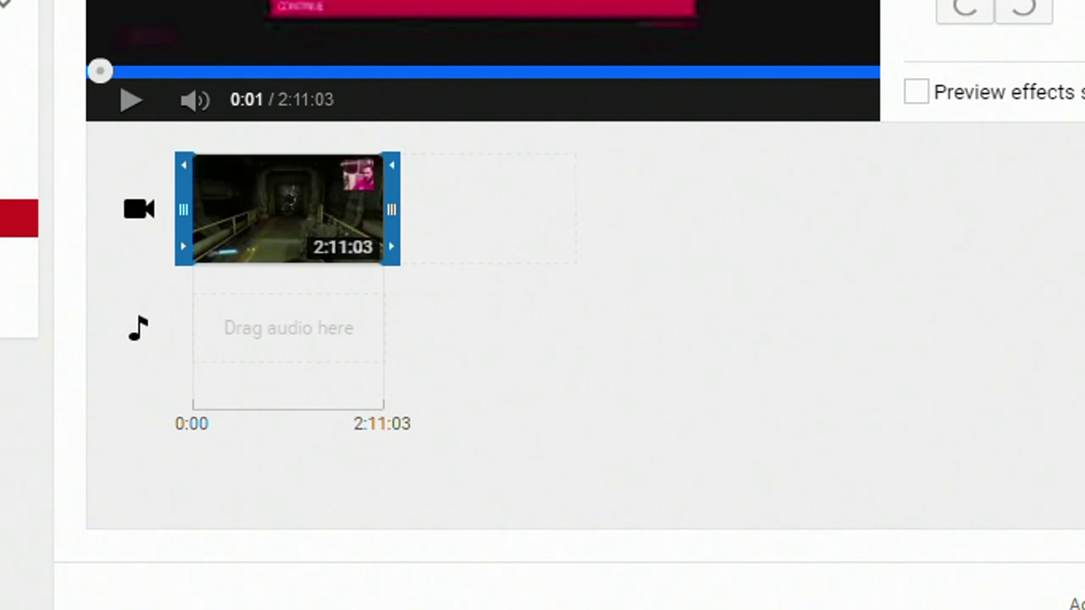
Try dragging the Doom clip onto the audio track; it stays alone on the video track
mouse_move(265, 227)
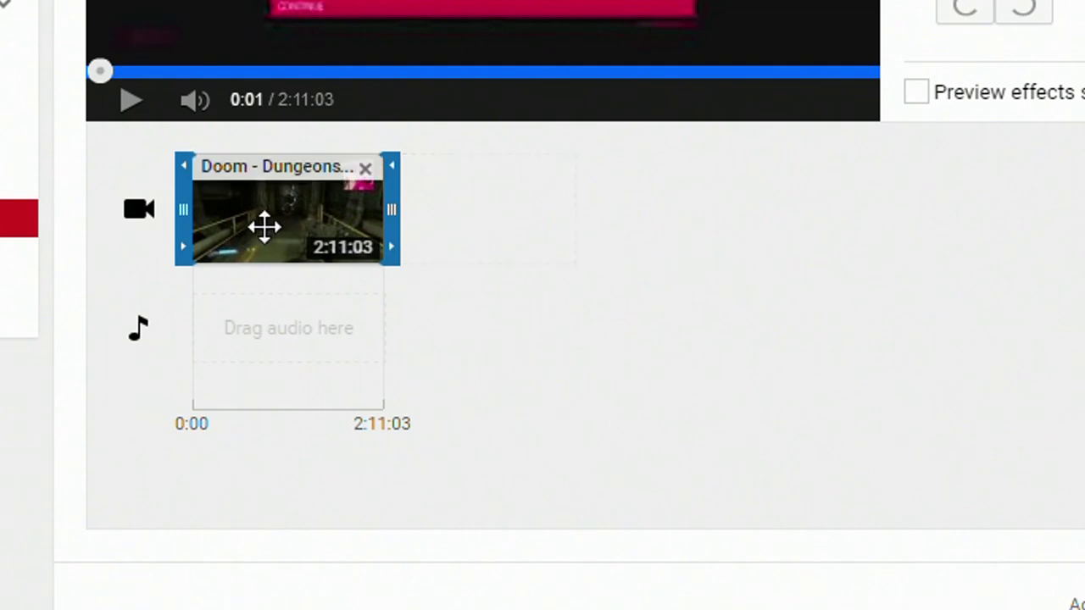
mouse_move(283, 244)
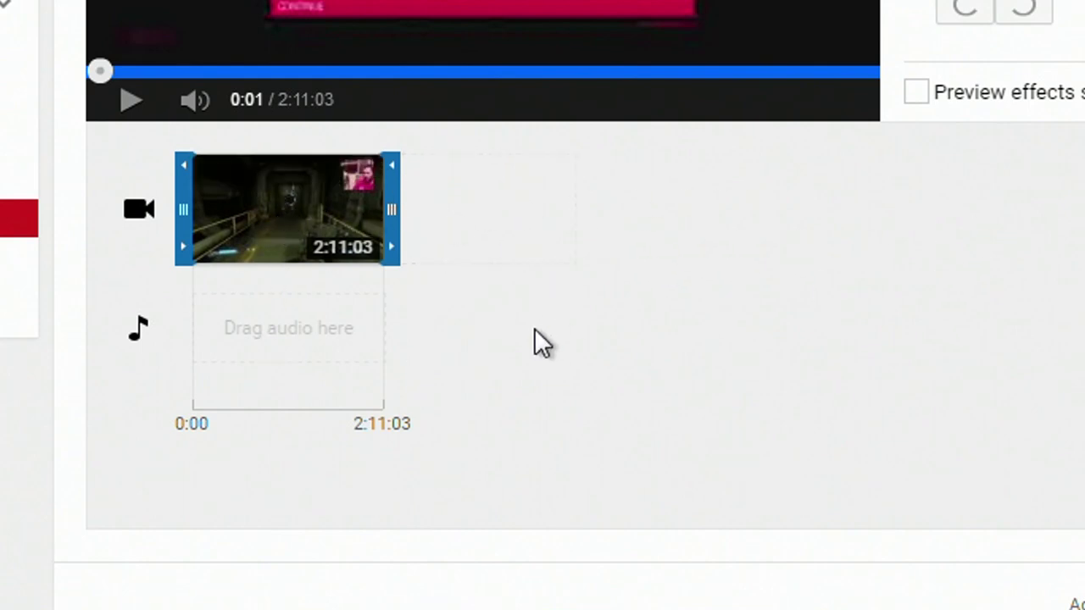
mouse_move(356, 204)
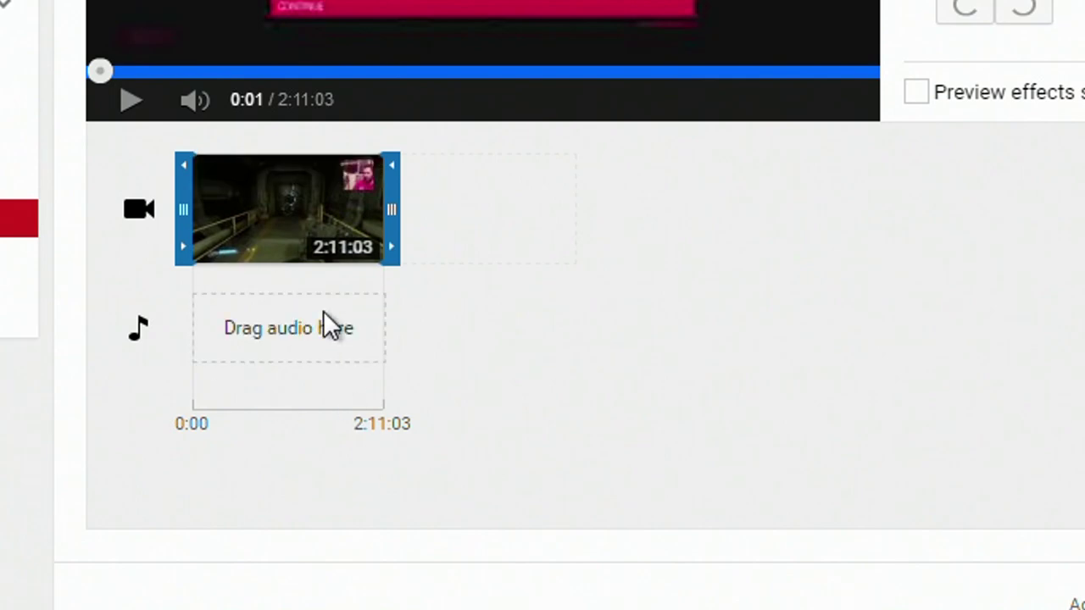
left_click_drag(300, 200, 297, 399)
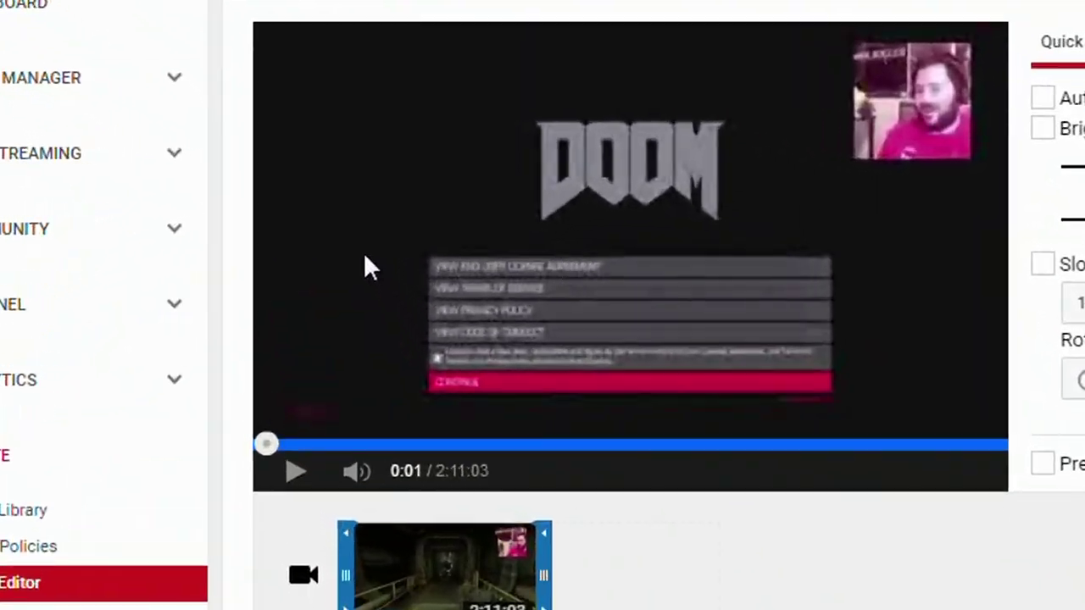
Play the Doom clip preview with sound muted and scroll along the timeline
left_click(295, 472)
left_click(358, 473)
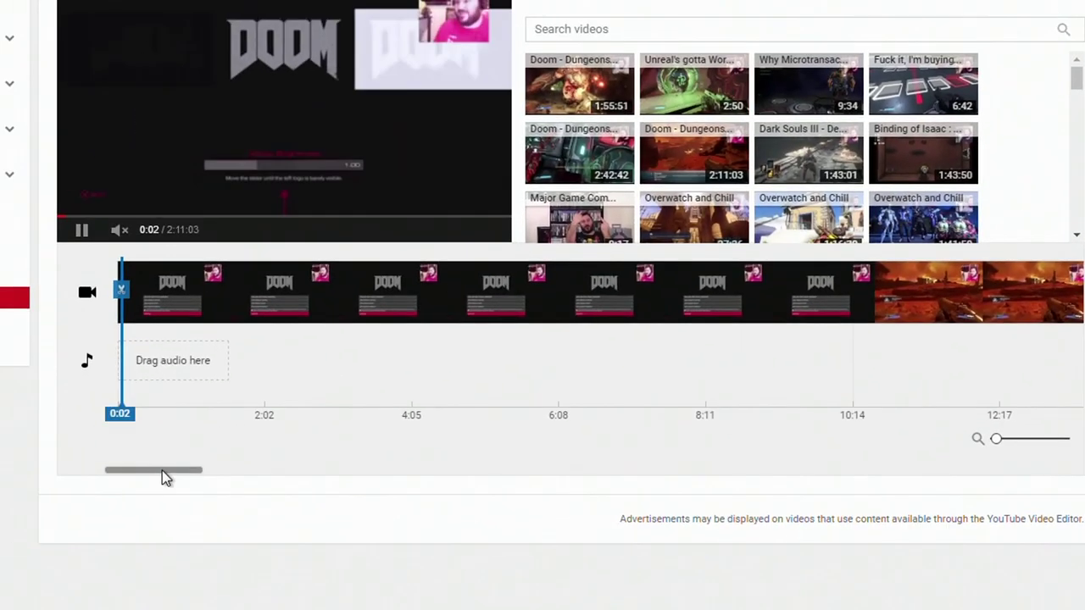
left_click_drag(167, 478, 787, 466)
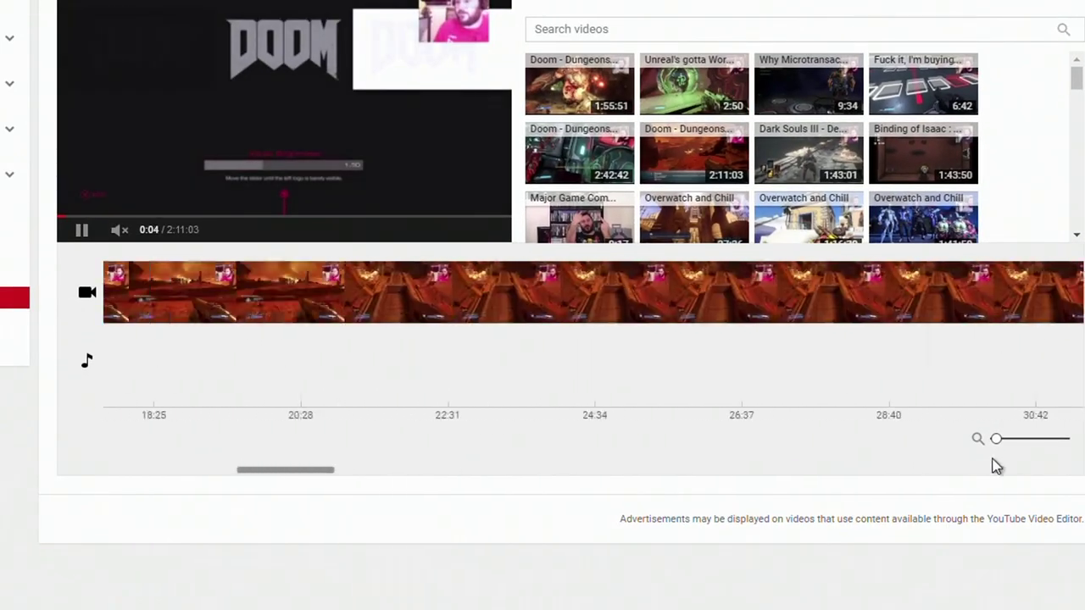
left_click_drag(921, 471, 188, 479)
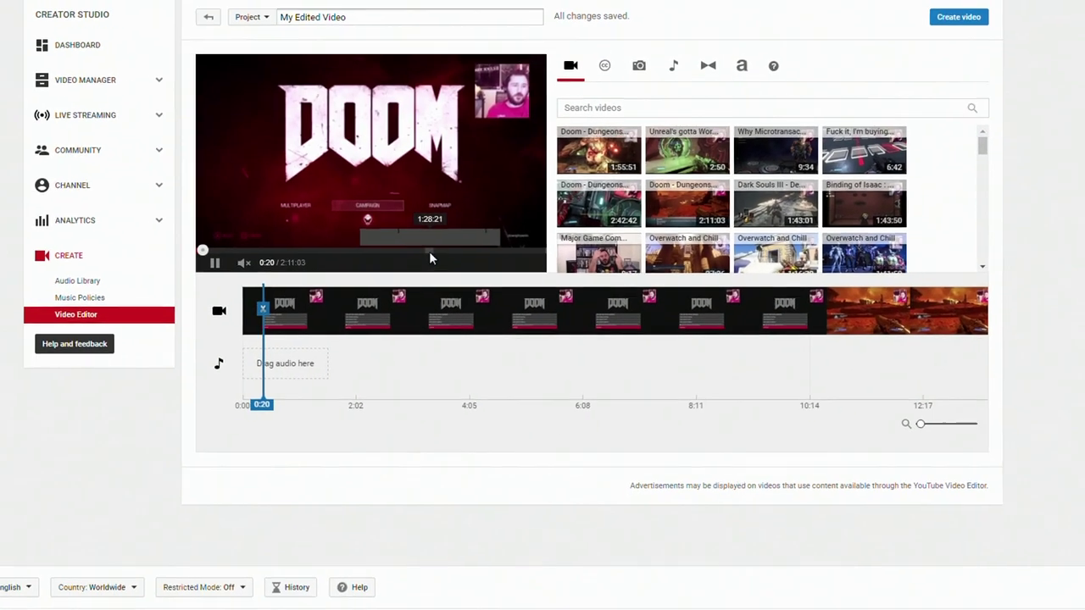
Split the Doom clip at 1:29:45 and delete the first part, leaving a 41:17 clip
left_click(370, 219)
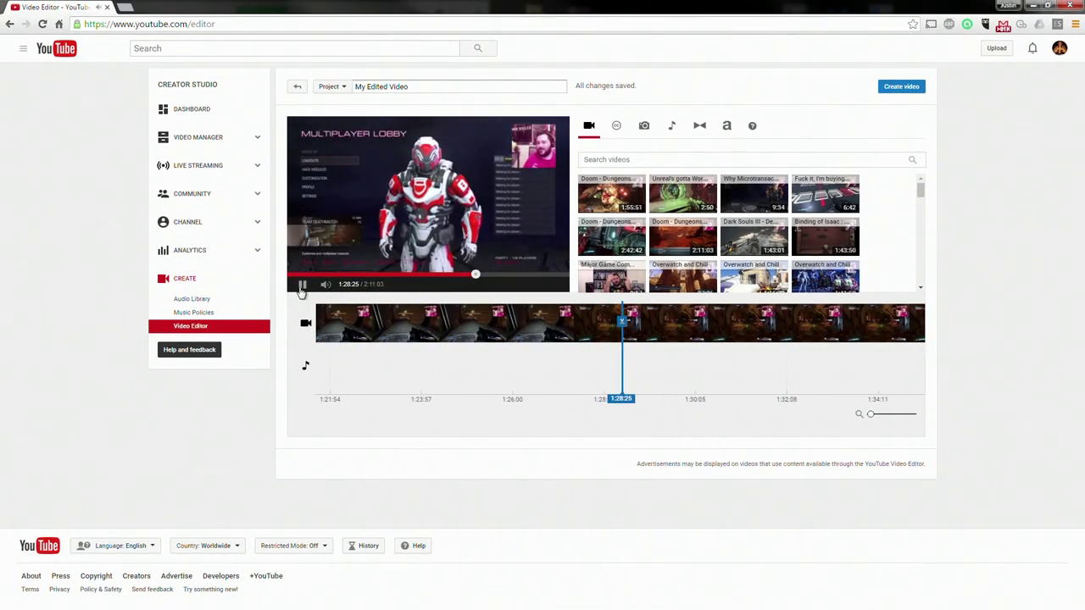
left_click(479, 274)
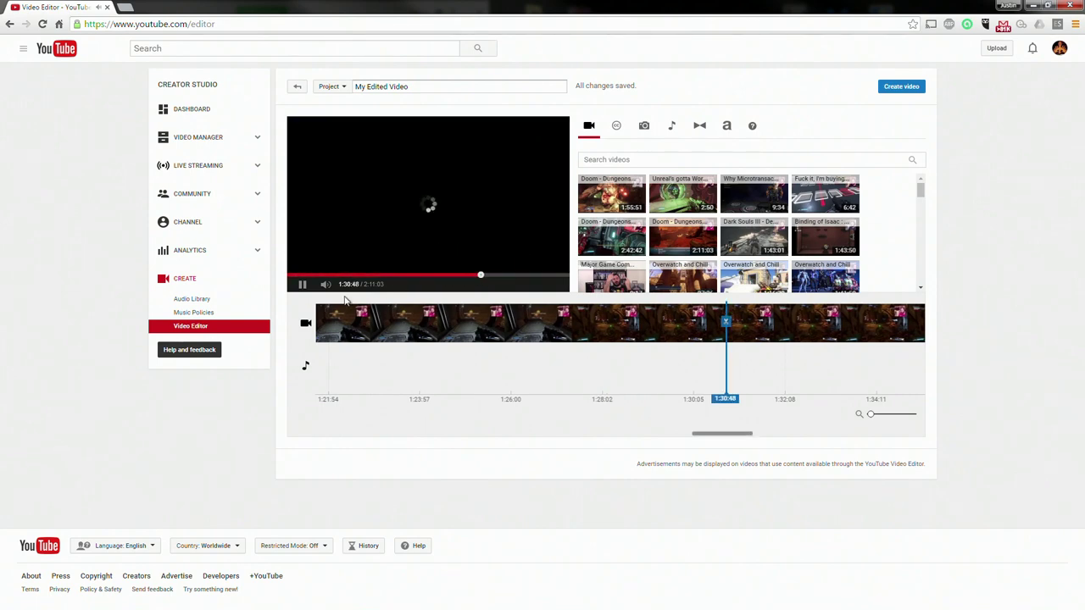
left_click(475, 275)
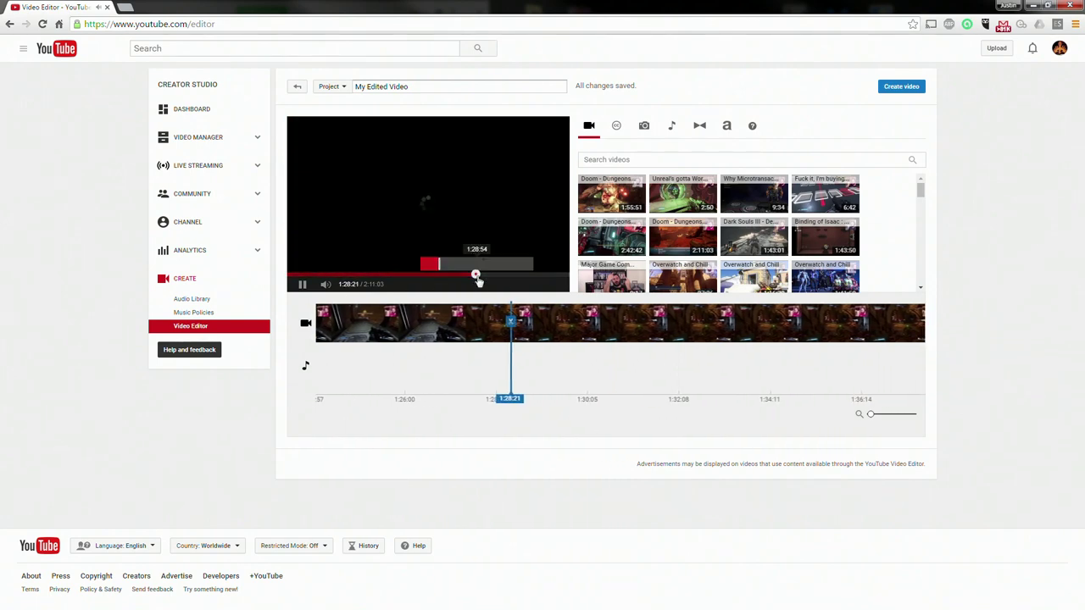
left_click(477, 276)
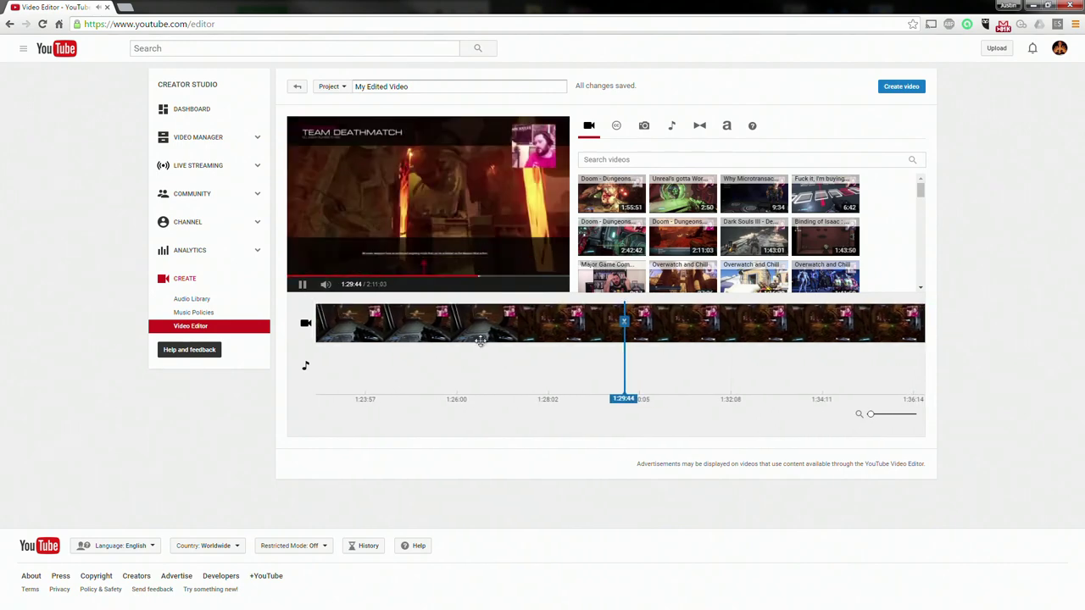
left_click(623, 319)
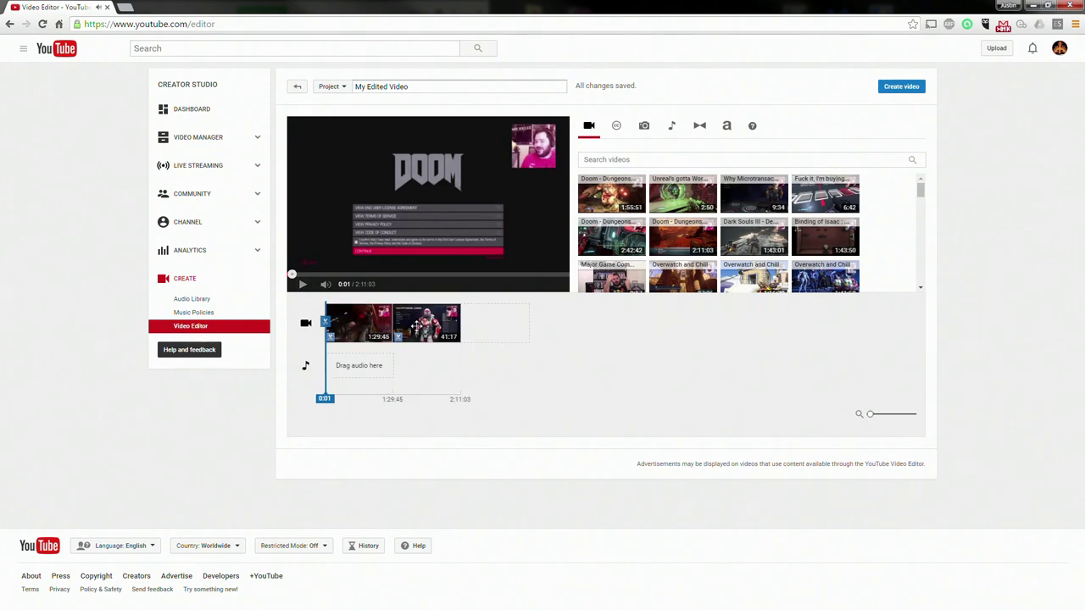
mouse_move(386, 312)
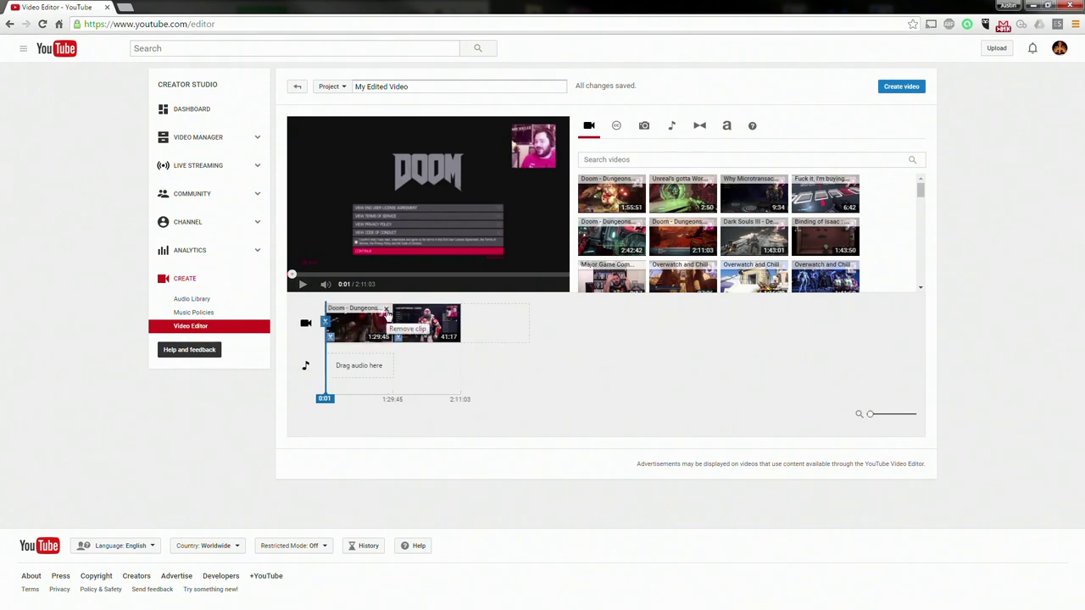
left_click(385, 311)
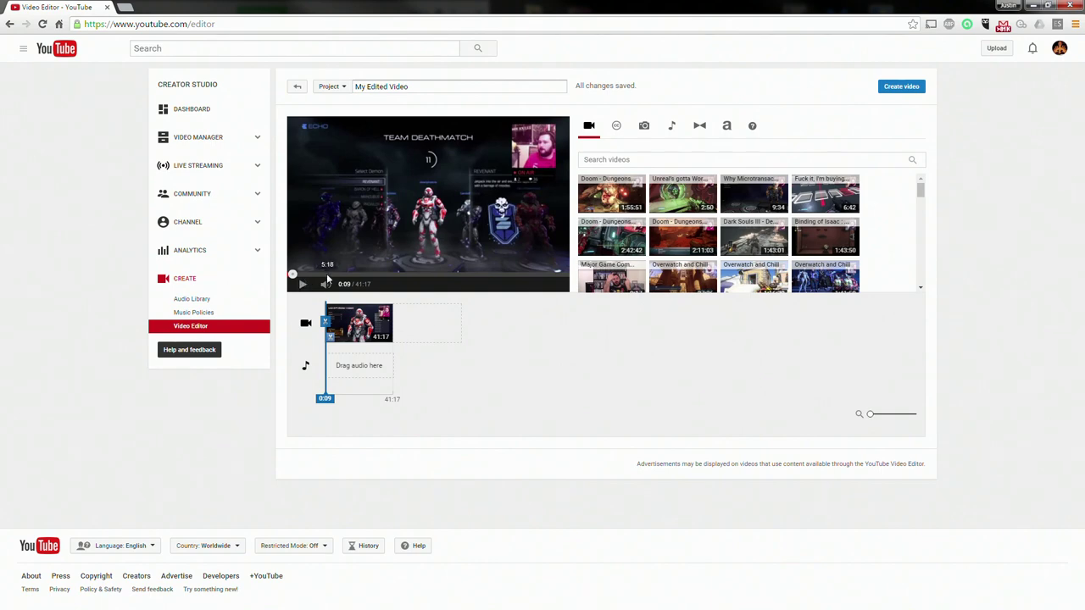
Split the remaining clip at 6:47 and delete everything after it
left_click(324, 276)
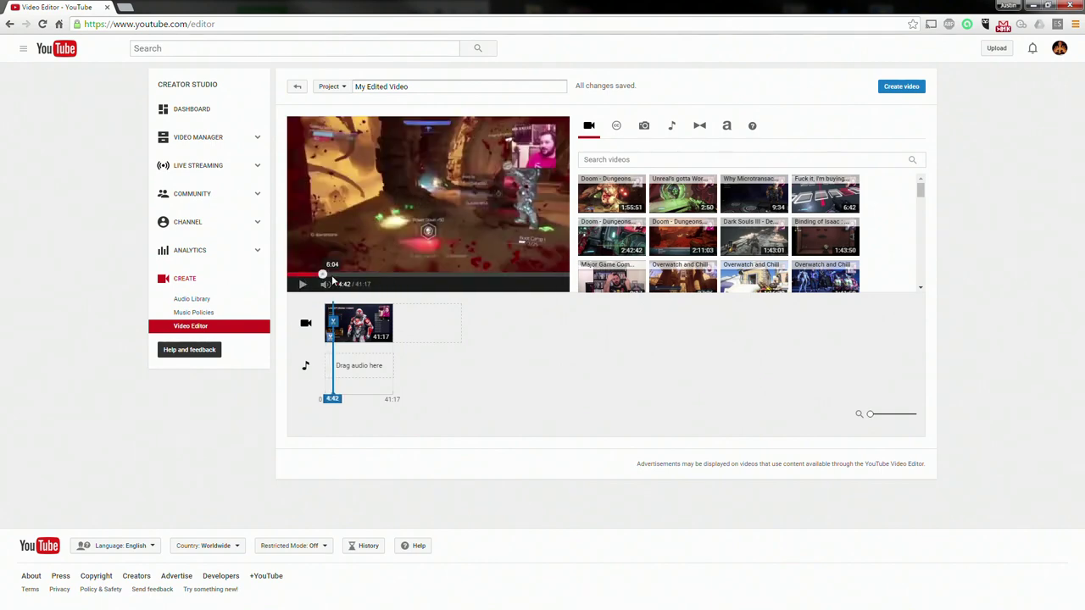
left_click(333, 276)
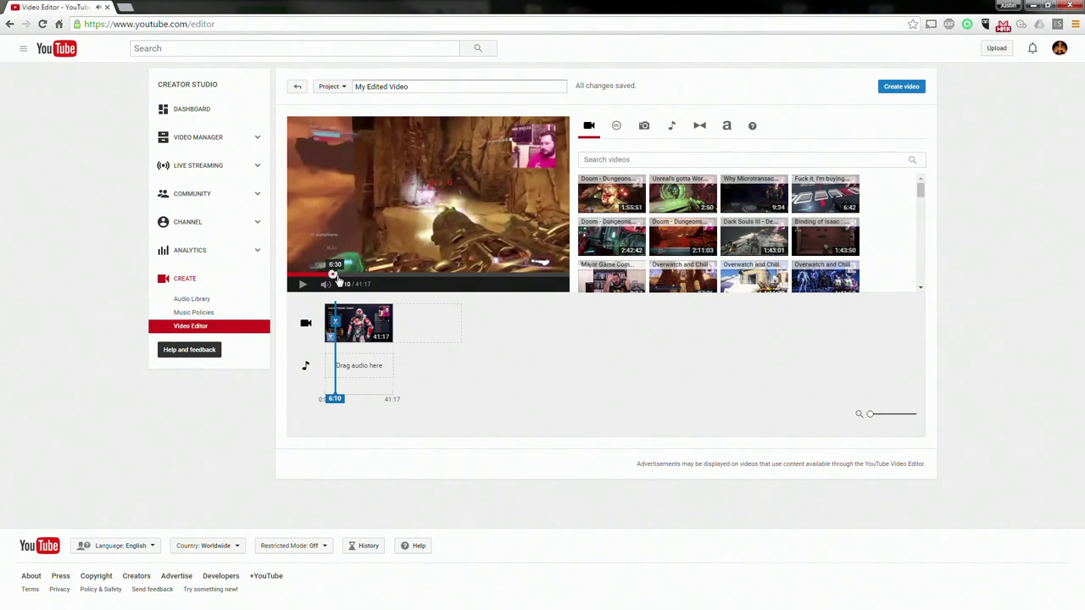
left_click(337, 276)
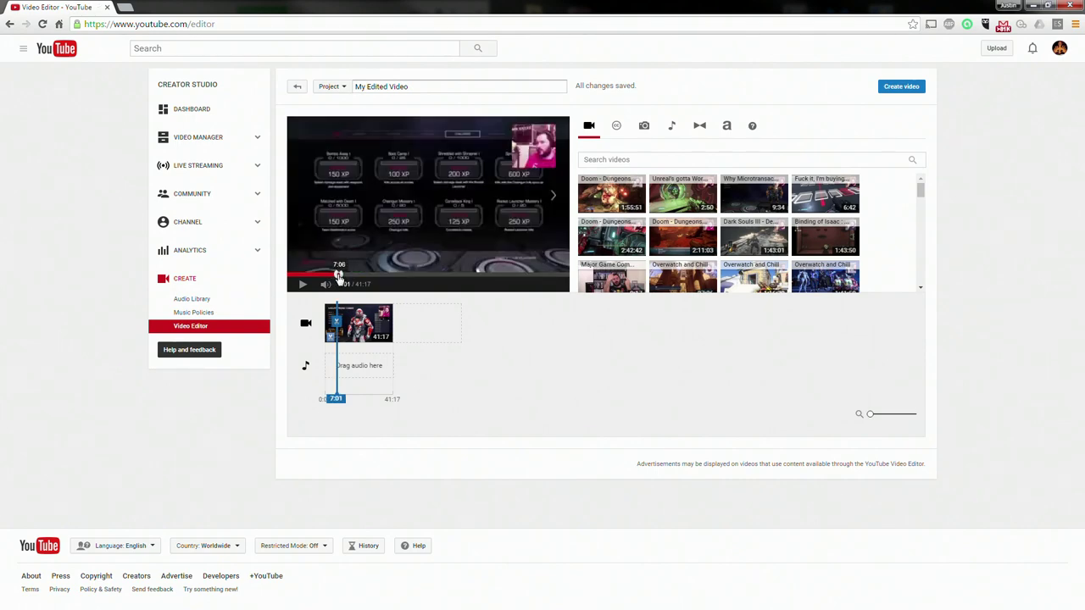
left_click(337, 275)
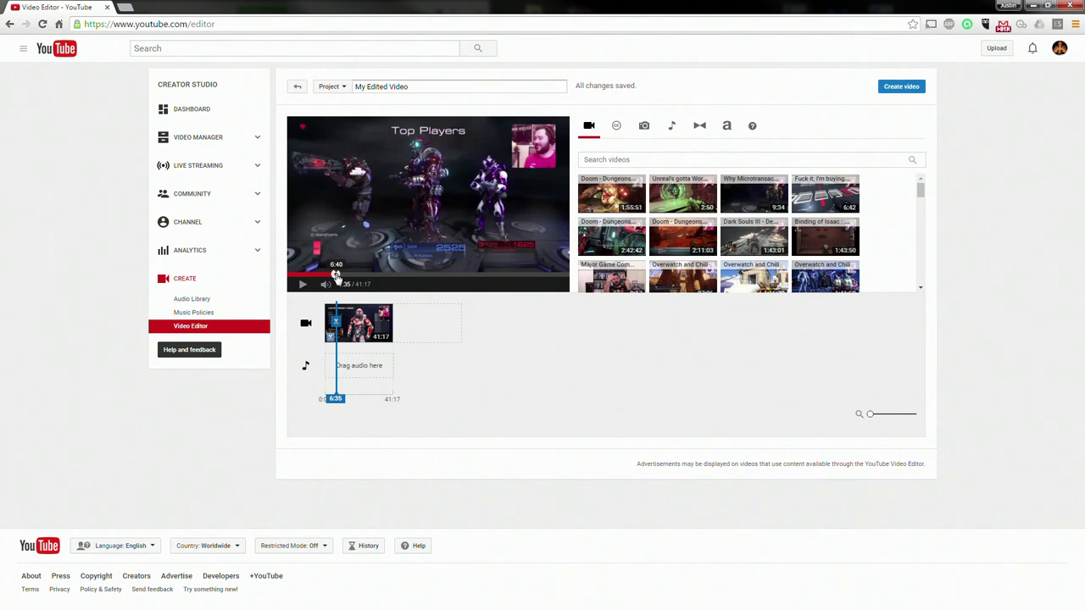
left_click(337, 276)
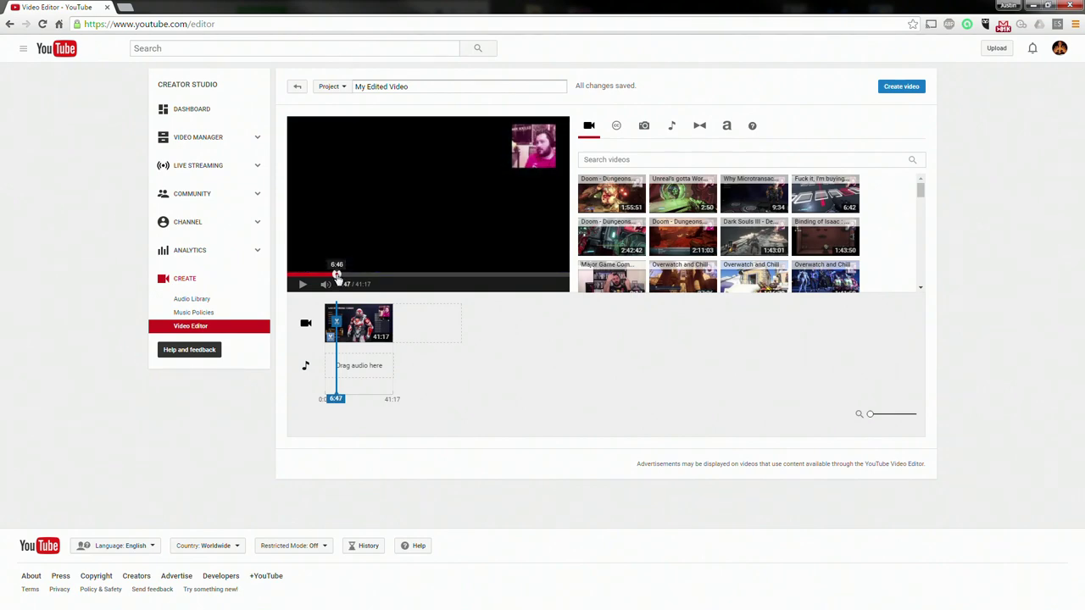
left_click(337, 321)
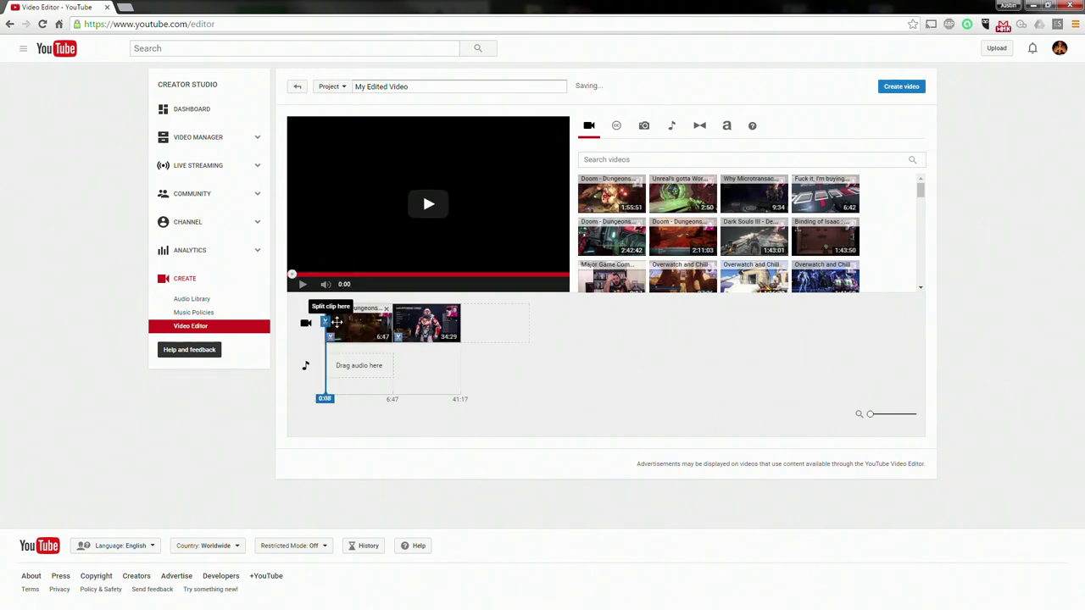
left_click(454, 312)
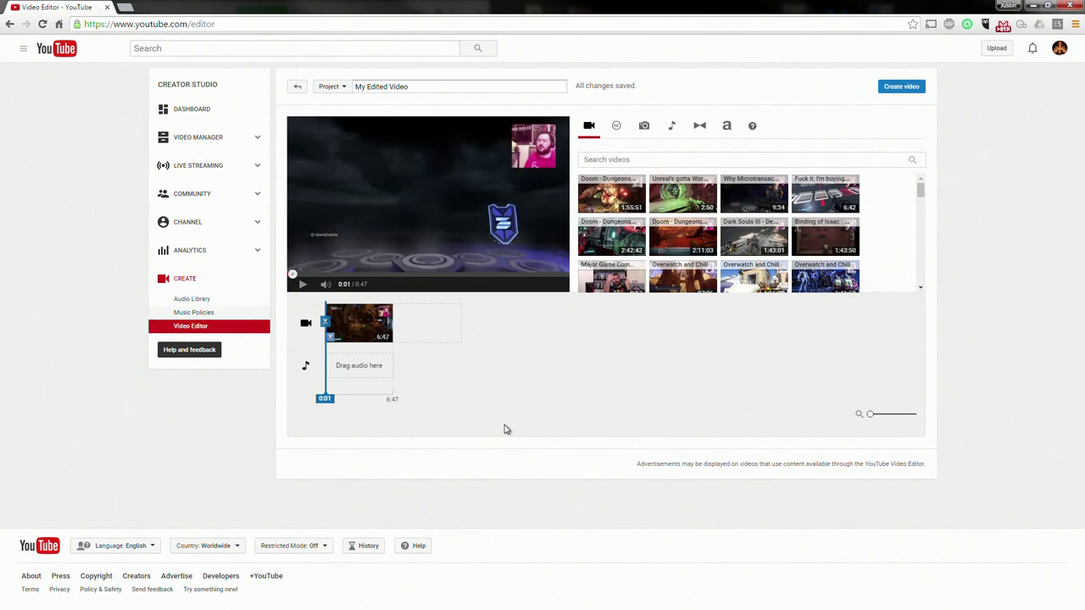
Look through the Creative Commons video library and its search, then bring up the photo-adding options
left_click(616, 127)
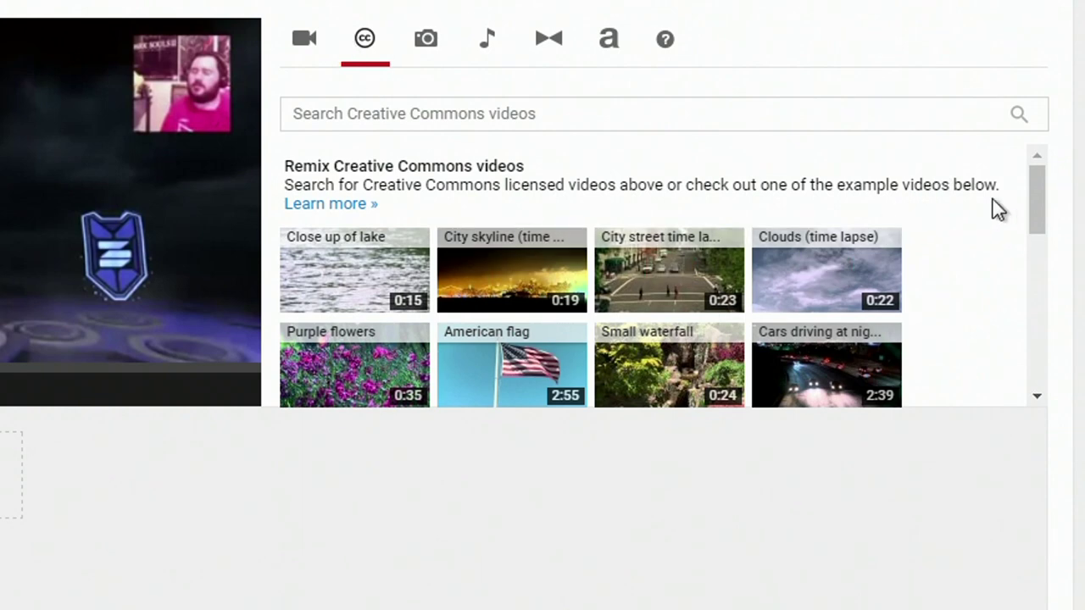
left_click_drag(1026, 204, 1070, 165)
left_click(657, 128)
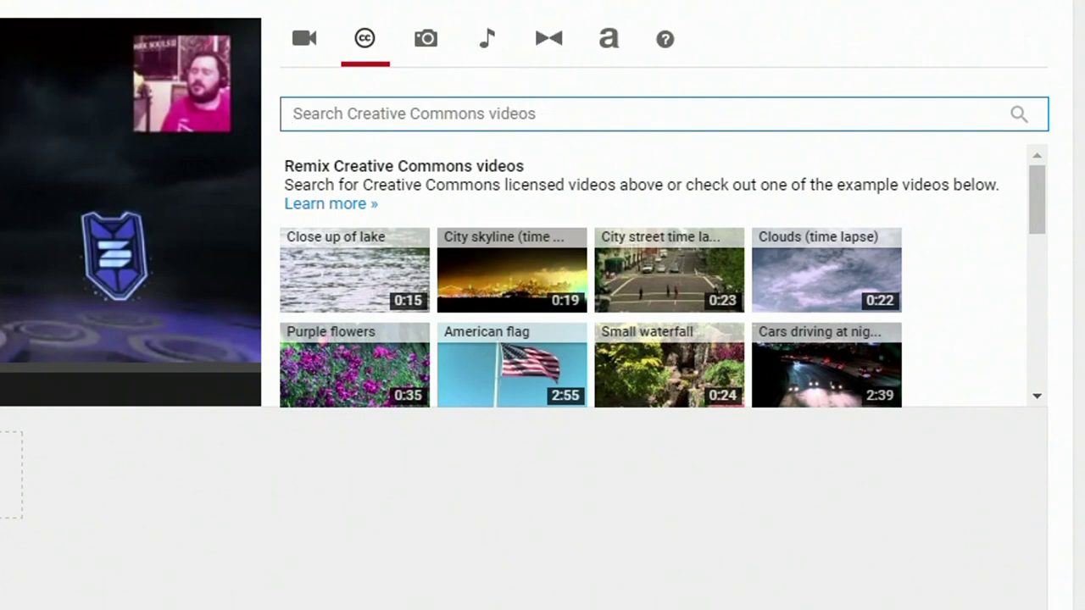
left_click(426, 40)
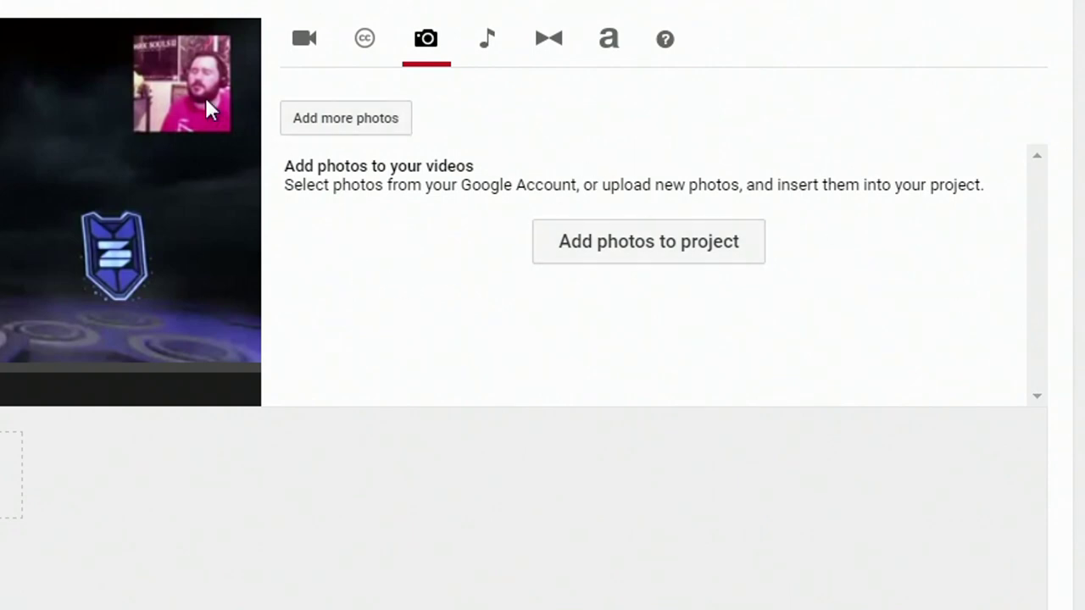
left_click(345, 118)
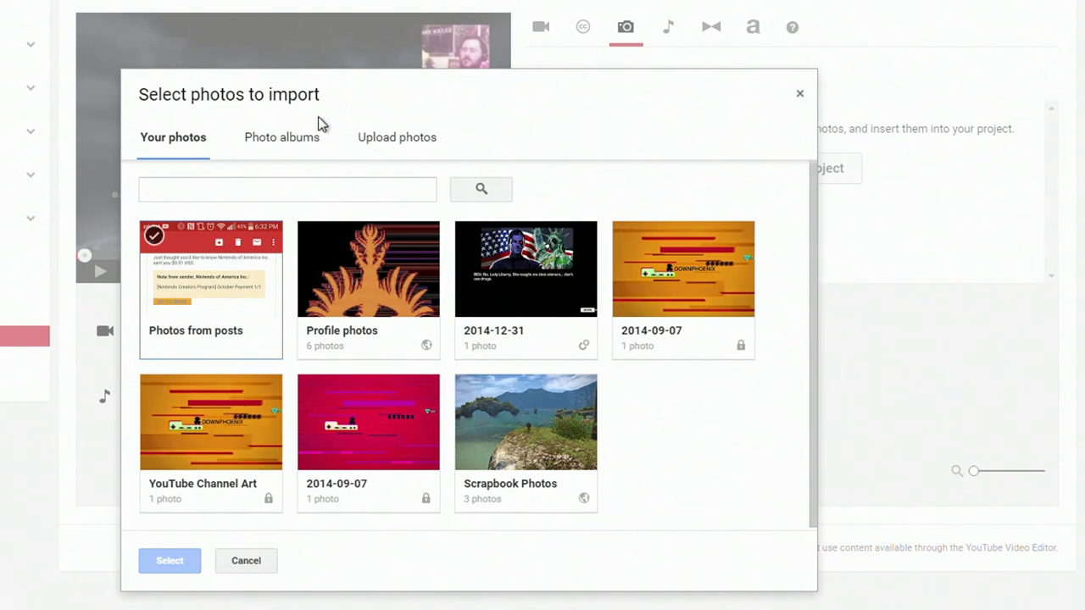
left_click(801, 95)
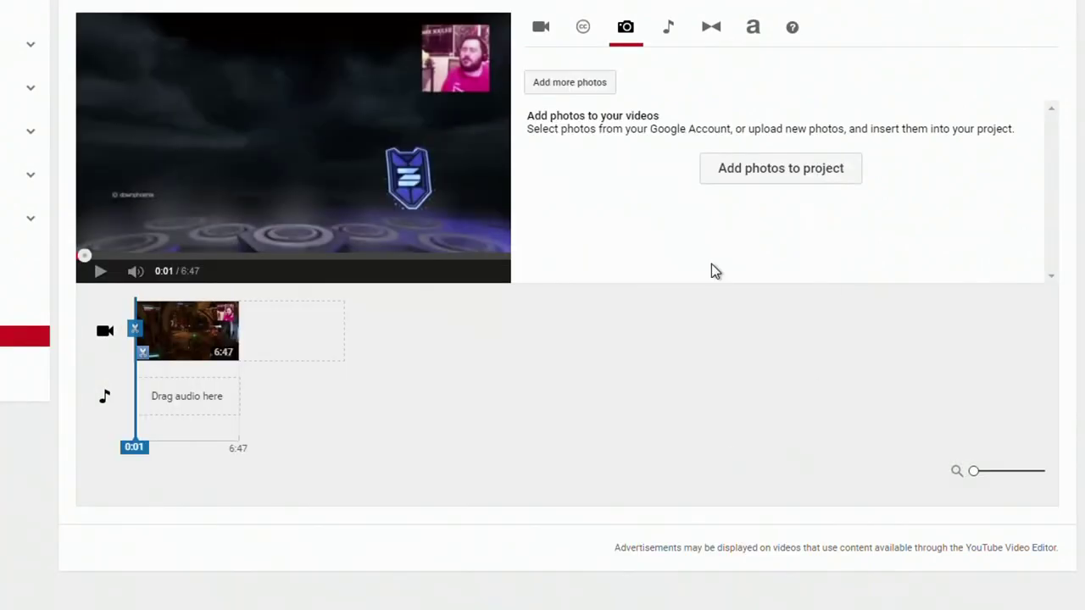
left_click(750, 166)
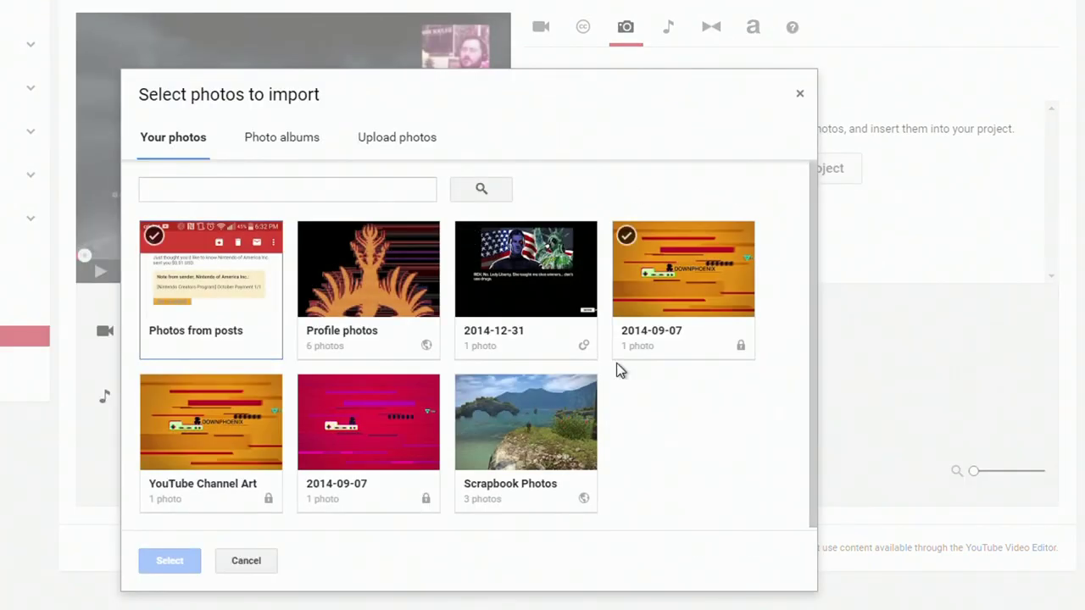
left_click(773, 105)
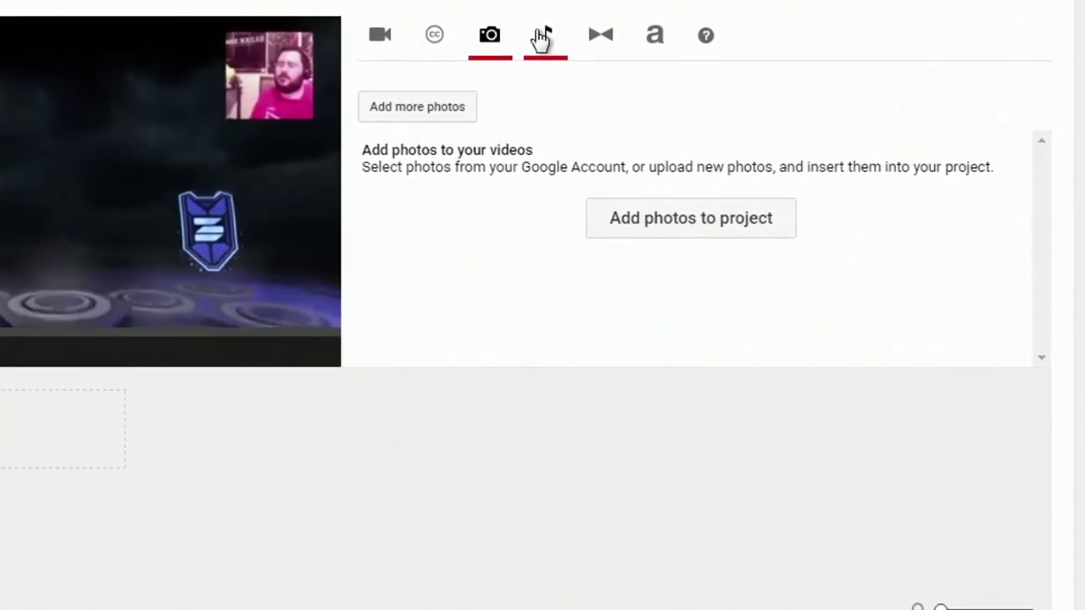
left_click(620, 30)
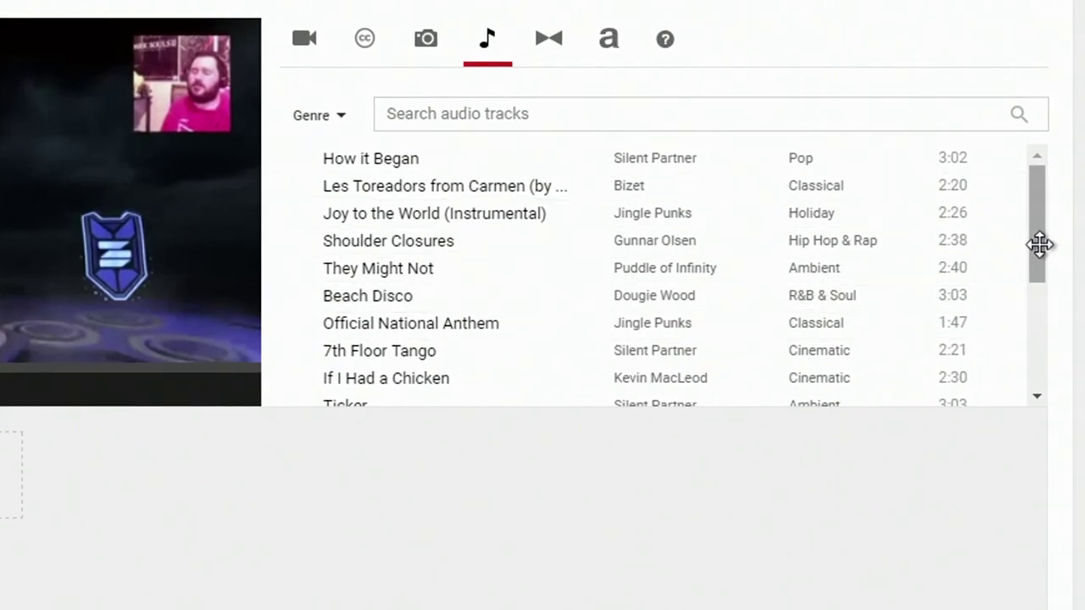
Scroll through the audio library tracks such as How it Began and Beach Disco
left_click_drag(1037, 243, 1025, 400)
scroll(1004, 398, "down", 2)
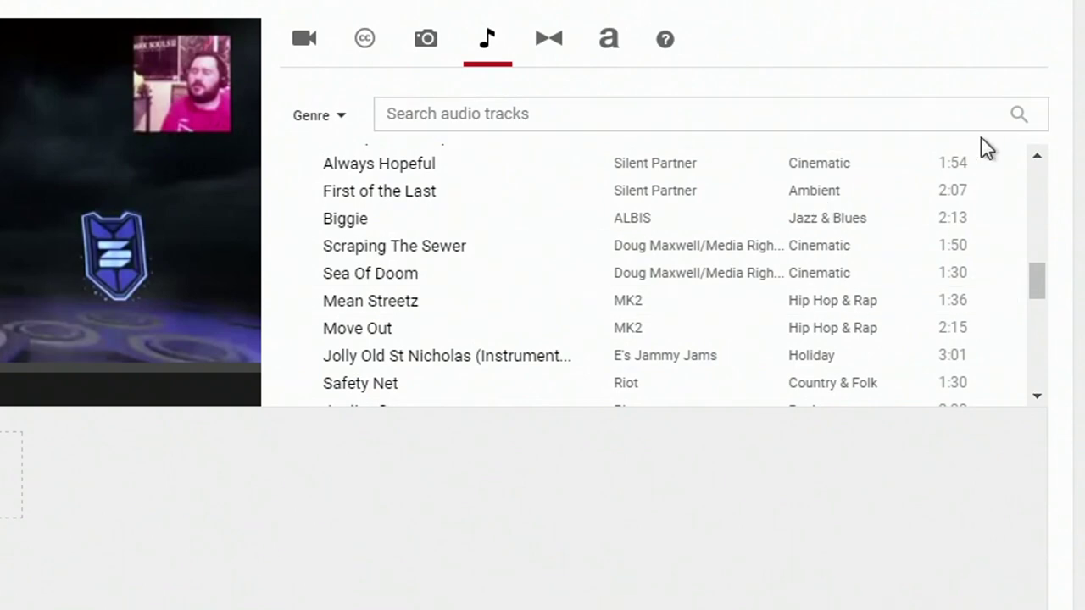
scroll(1029, 341, "down", 1)
scroll(1027, 382, "down", 3)
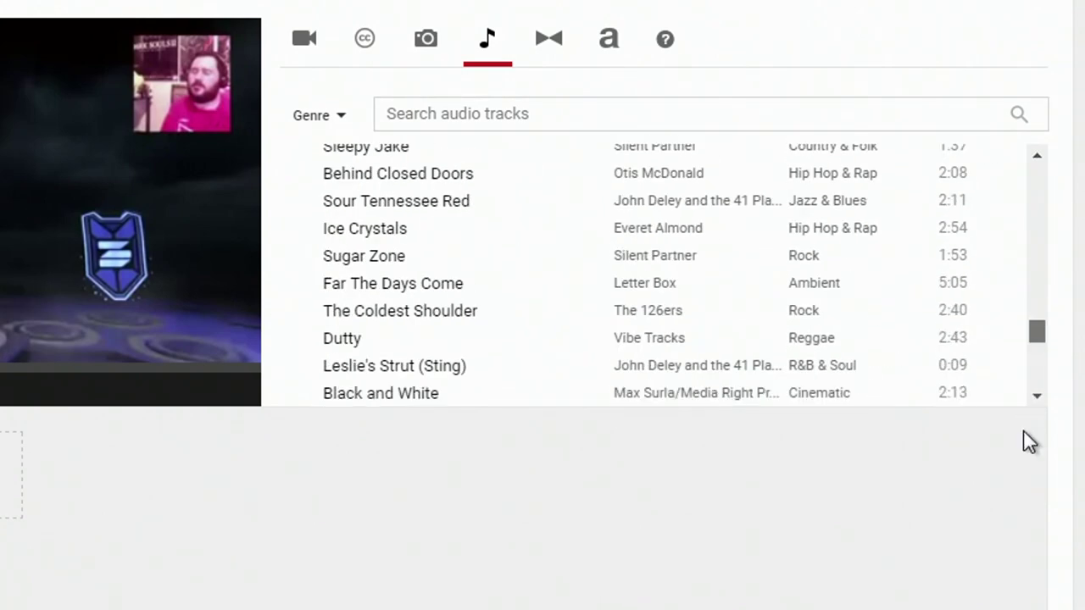
scroll(1050, 332, "up", 20)
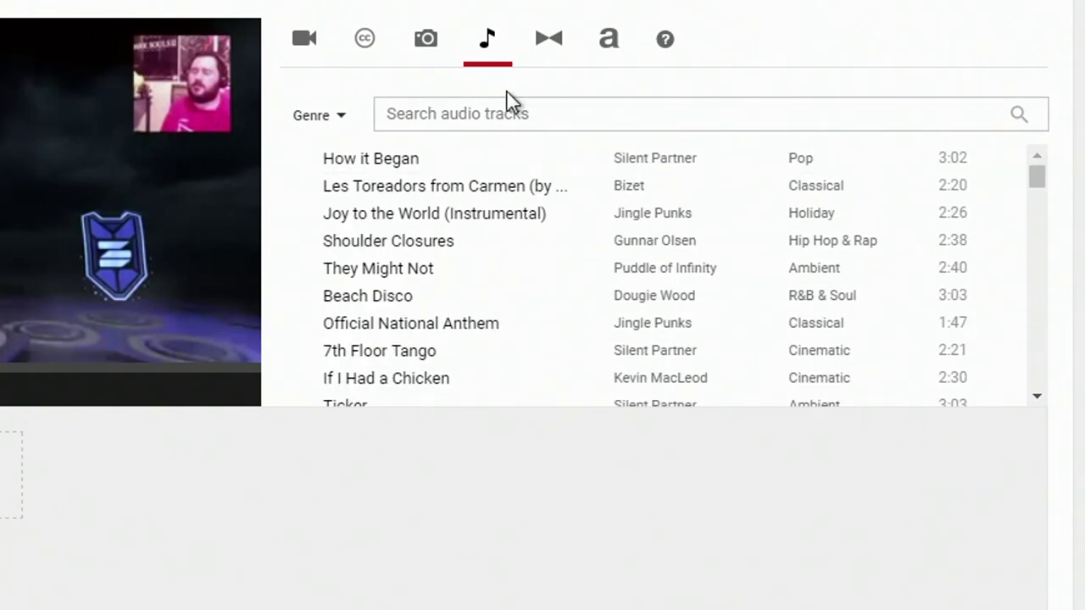
Show the transitions library (Crossfade, Crossblur, Wipe) and play the preview from the start
left_click(549, 40)
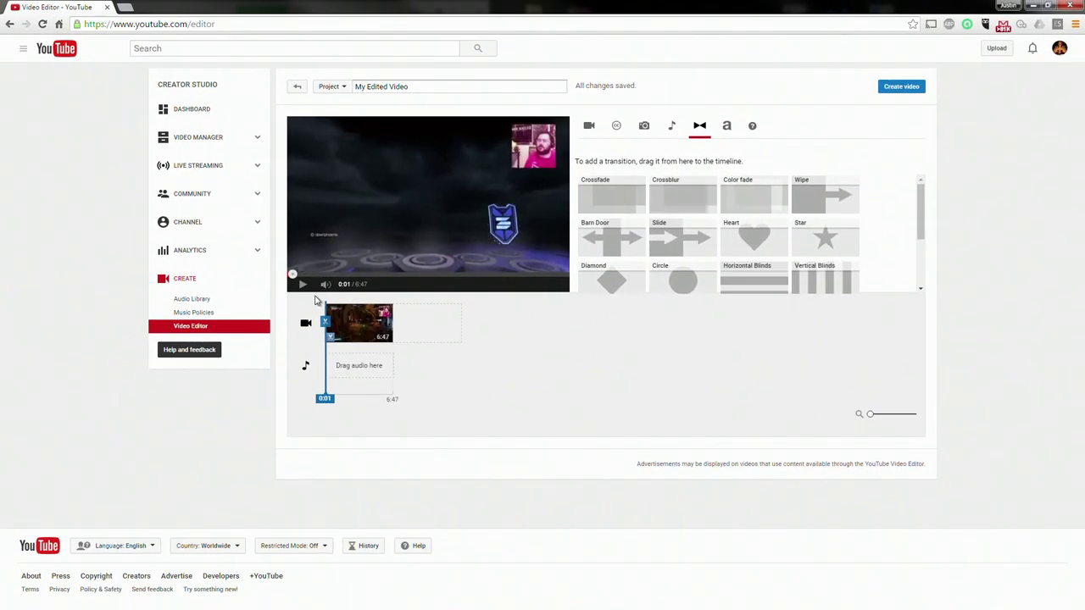
left_click(302, 286)
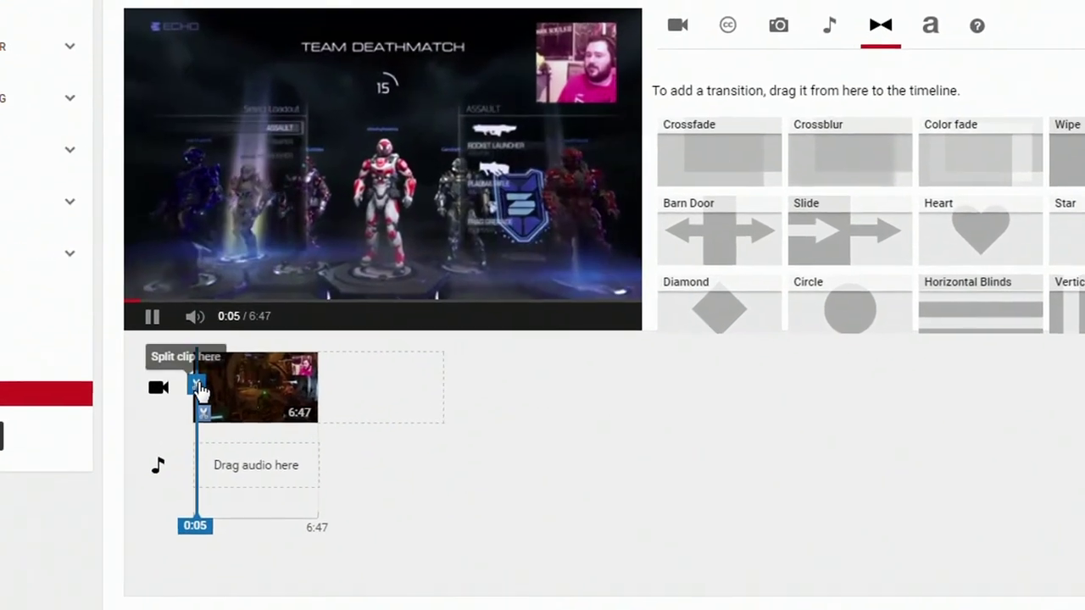
Split the Doom clip near 0:06 and 0:17, then delete the 11-second middle piece
left_click(294, 334)
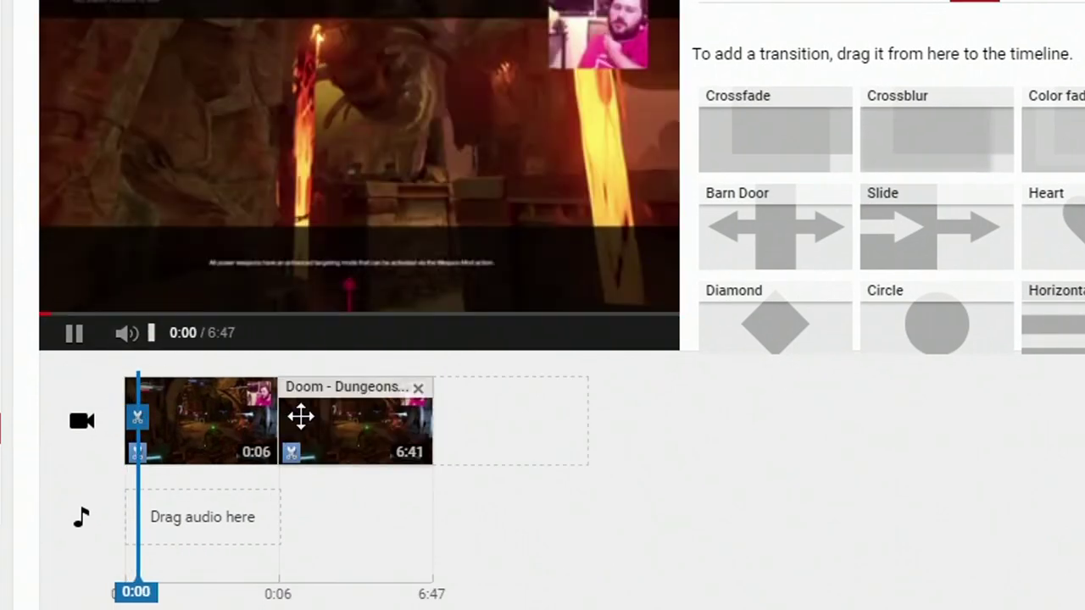
left_click(80, 310)
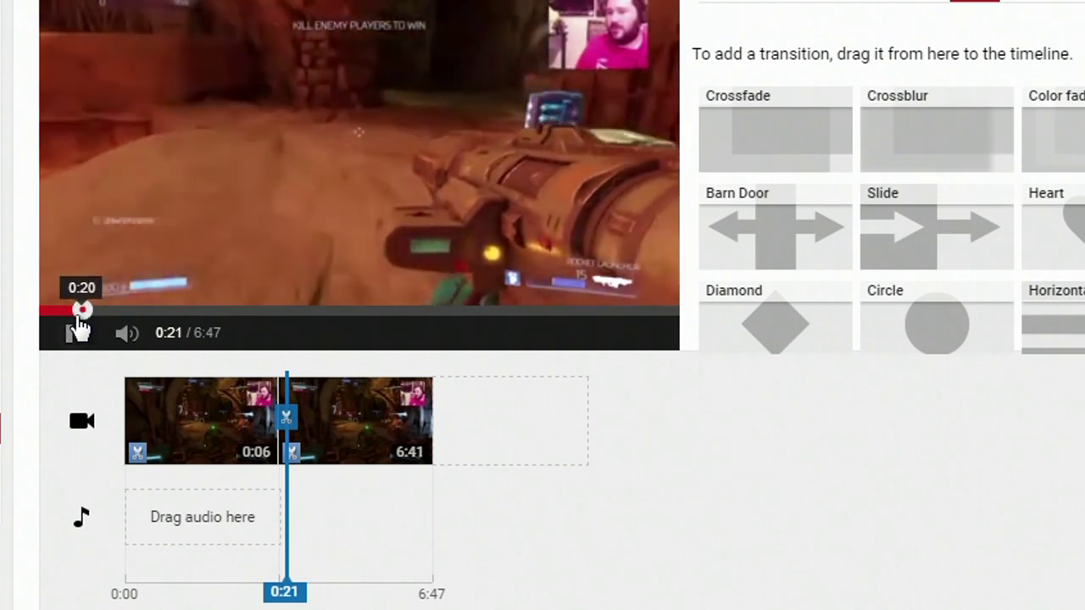
left_click(75, 310)
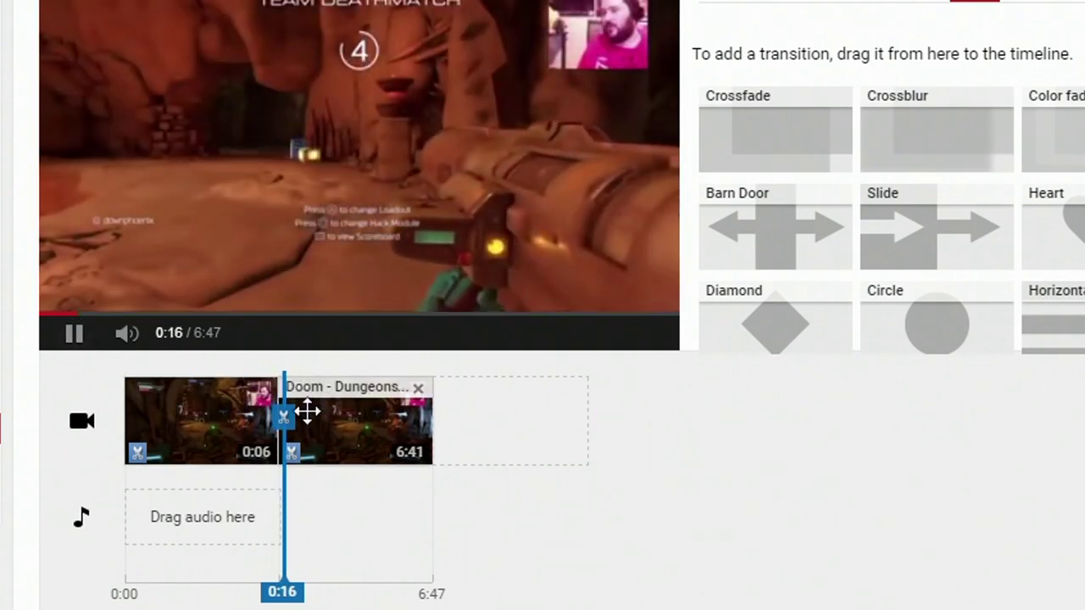
left_click(285, 419)
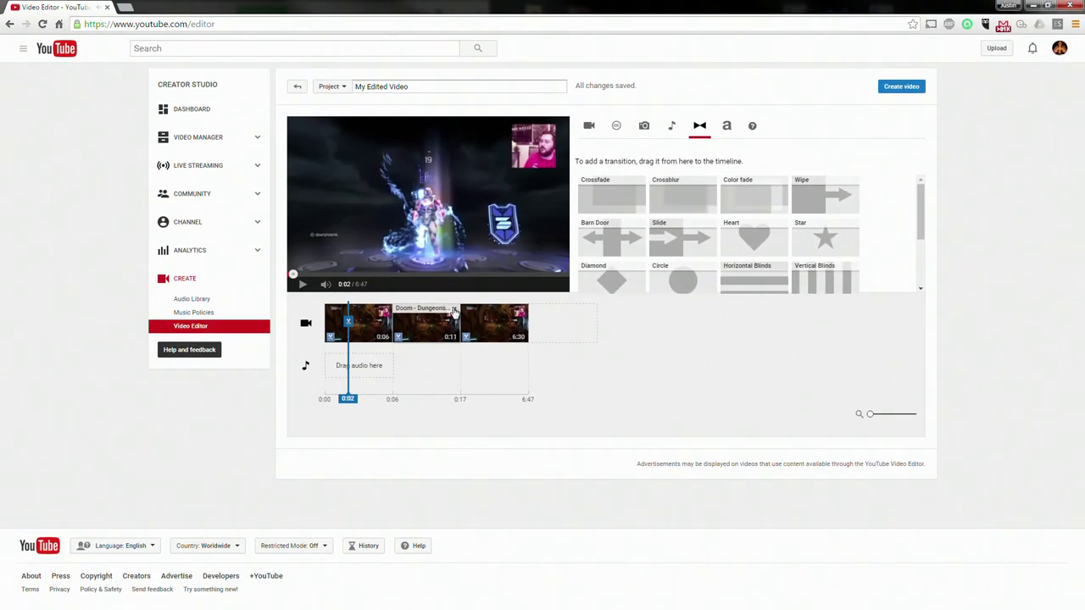
left_click(449, 314)
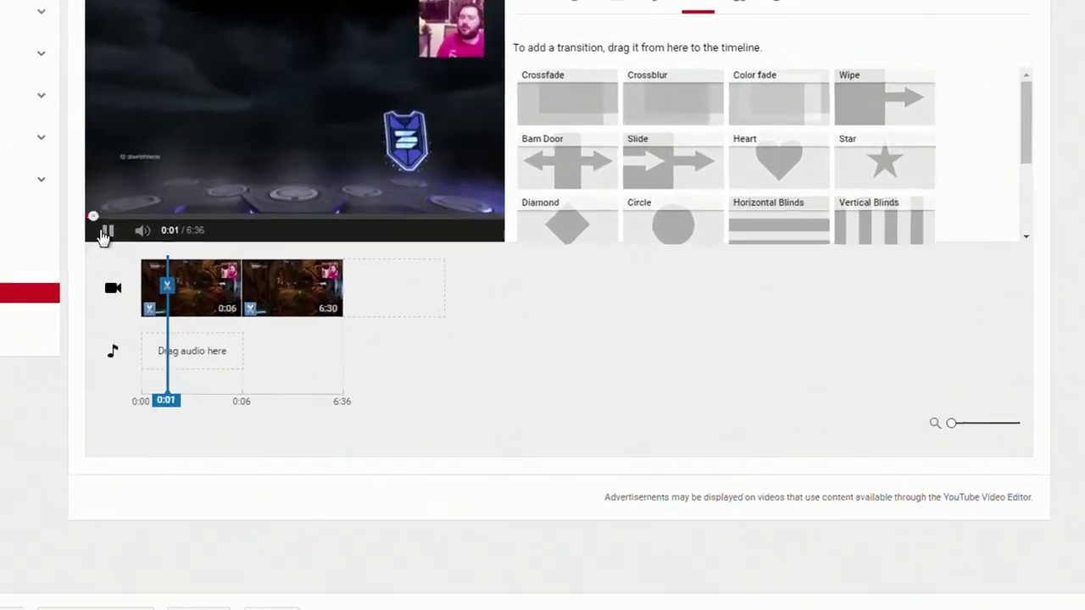
Place a 2-second Crossfade between the 0:06 and 6:30 clips and close its settings
left_click_drag(576, 87, 271, 305)
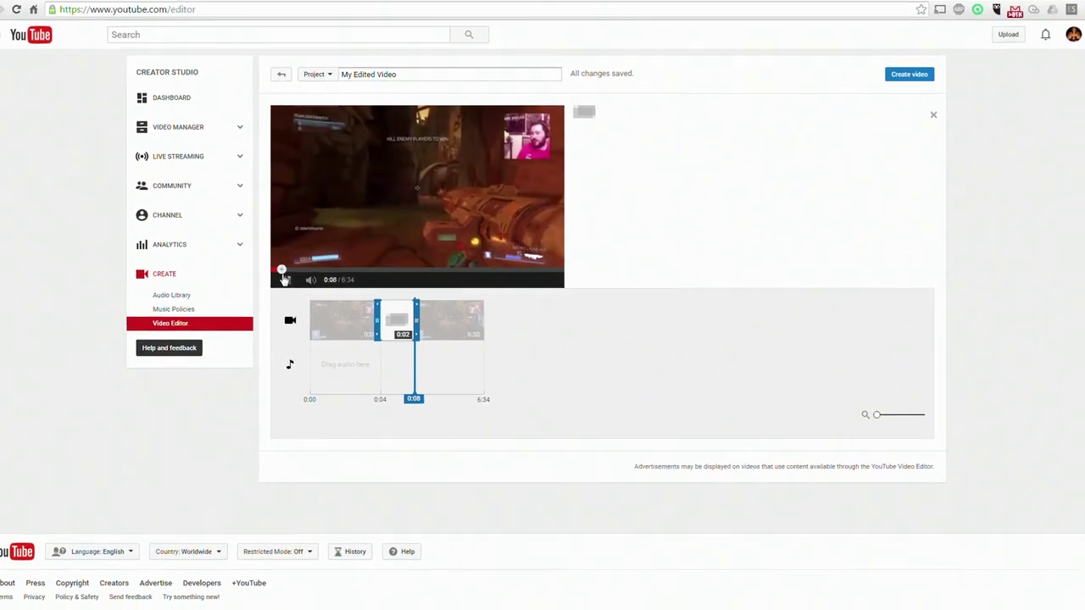
left_click(285, 279)
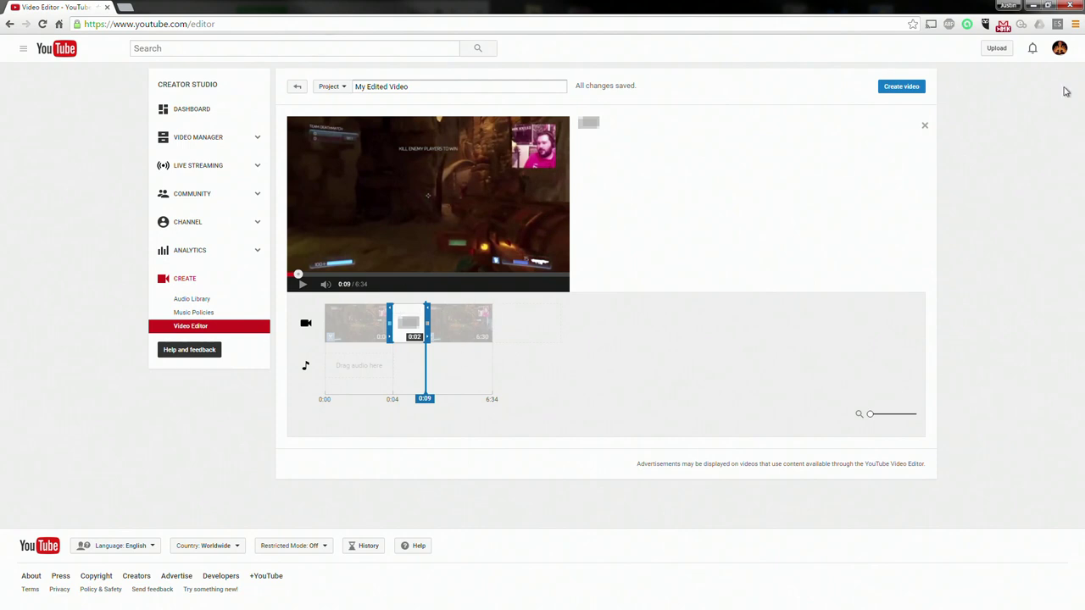
left_click(925, 127)
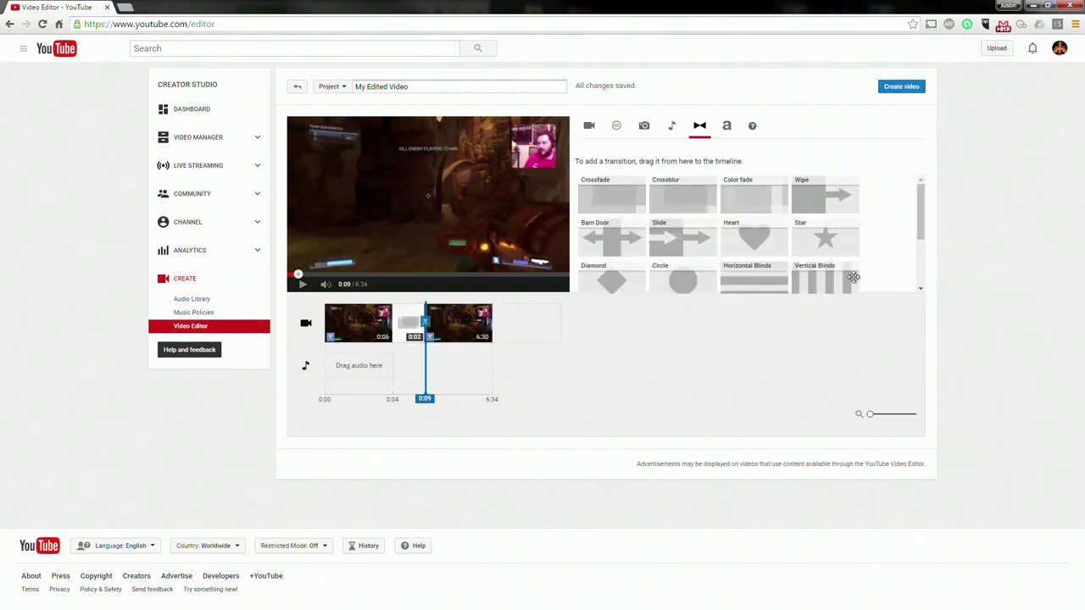
left_click_drag(921, 217, 922, 226)
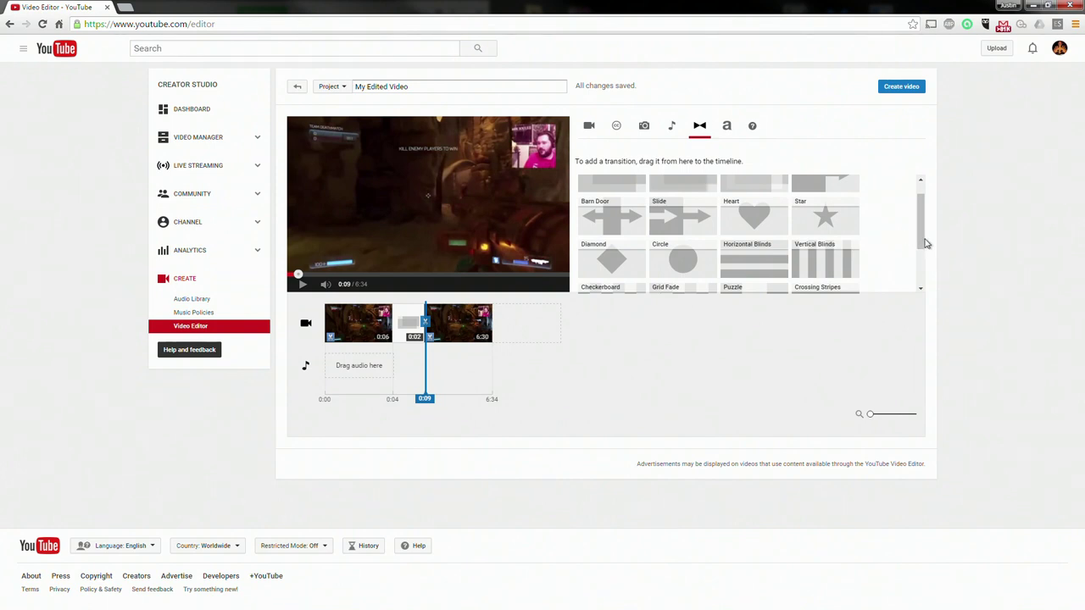
left_click_drag(925, 243, 899, 265)
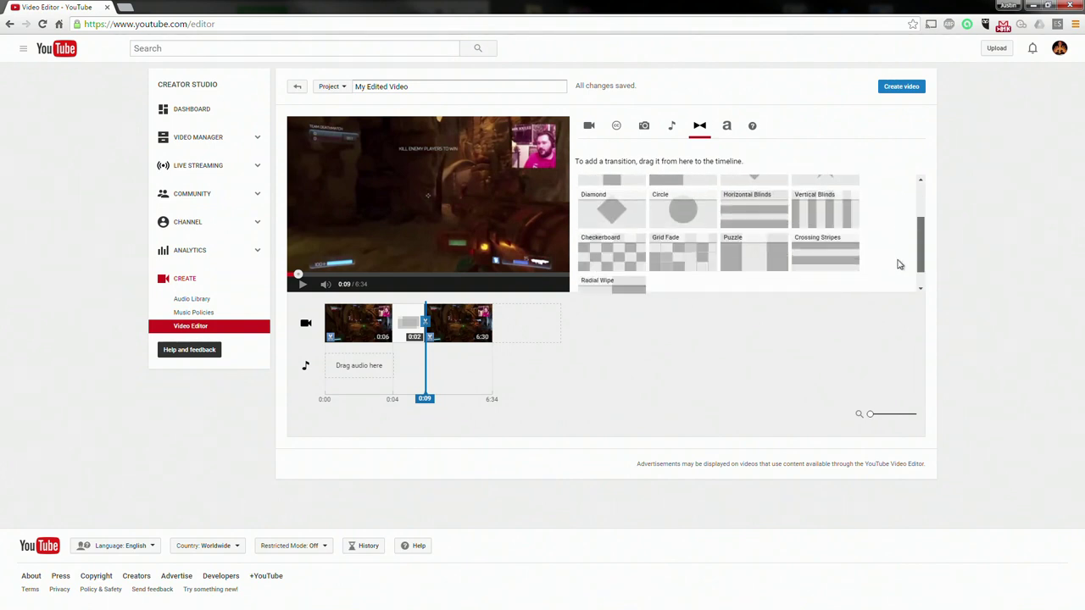
Add a Banner title over the second clip from the title templates
left_click(726, 125)
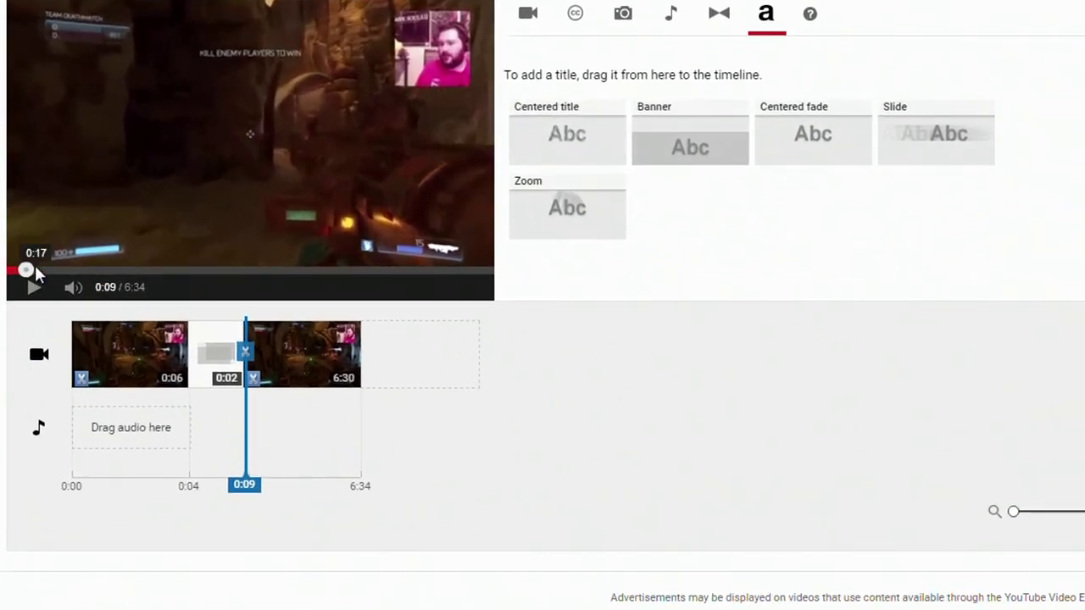
left_click(34, 271)
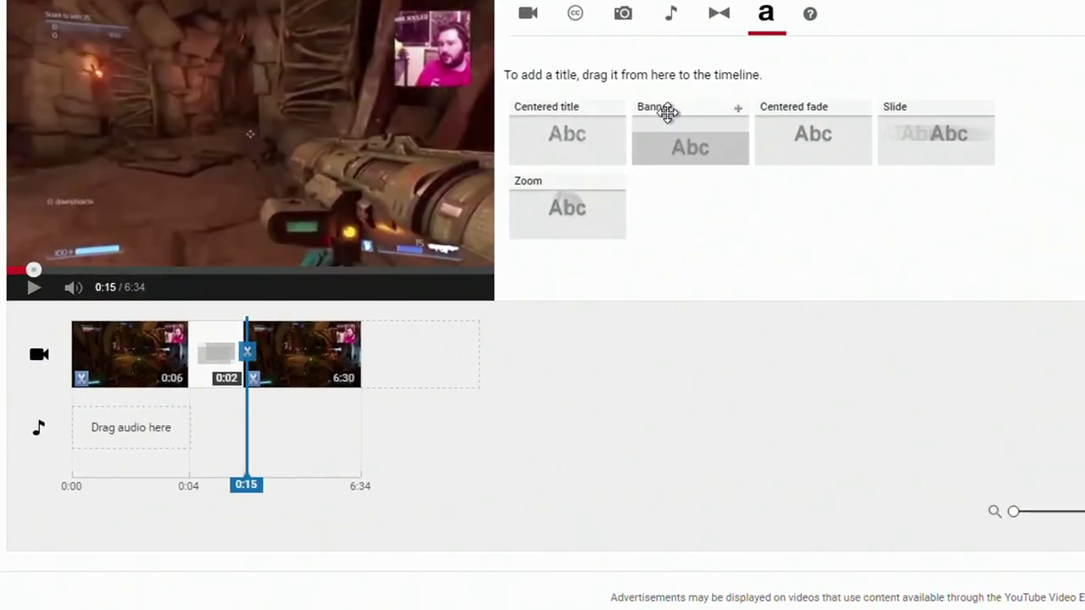
left_click_drag(666, 112, 277, 363)
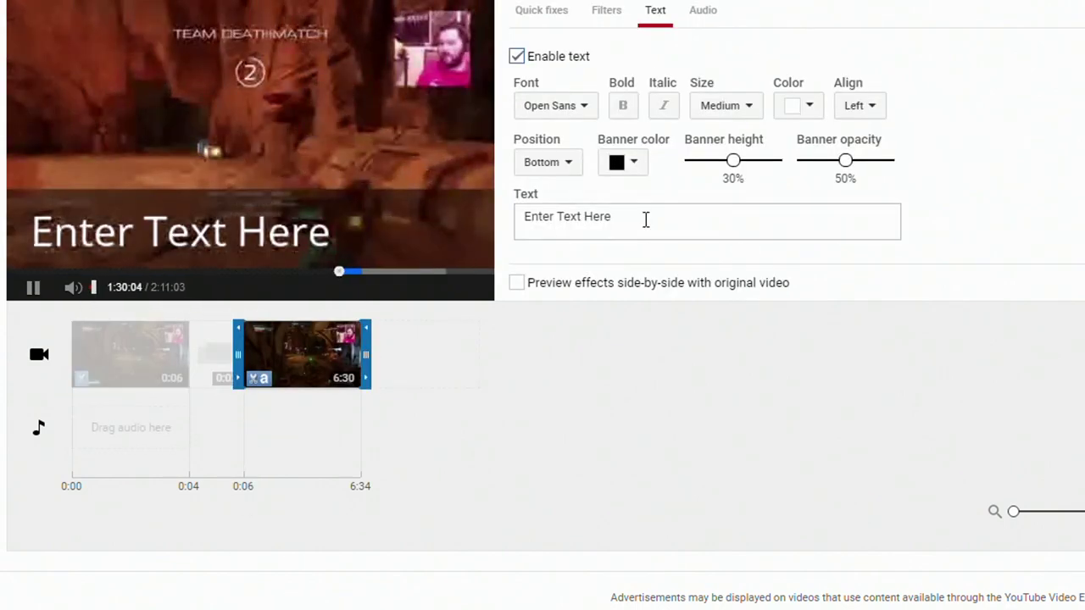
Replace the banner's 'Enter Text Here' placeholder with 'Watch me noob it up'
left_click_drag(644, 218, 577, 217)
type("Watch")
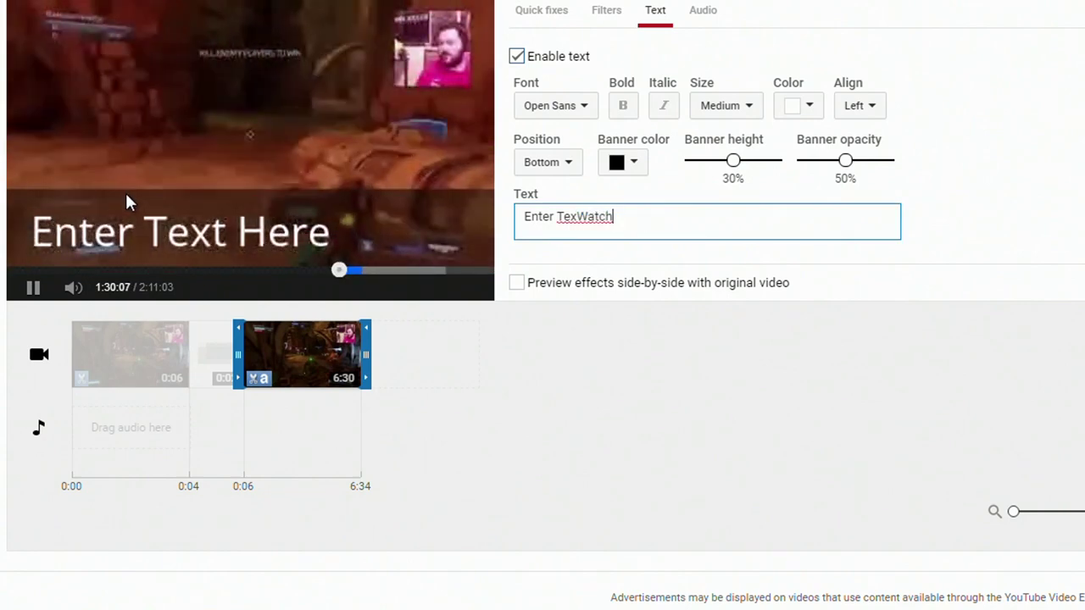
key("ctrl+a")
type("E")
key("BackSpace")
type("Watch me n")
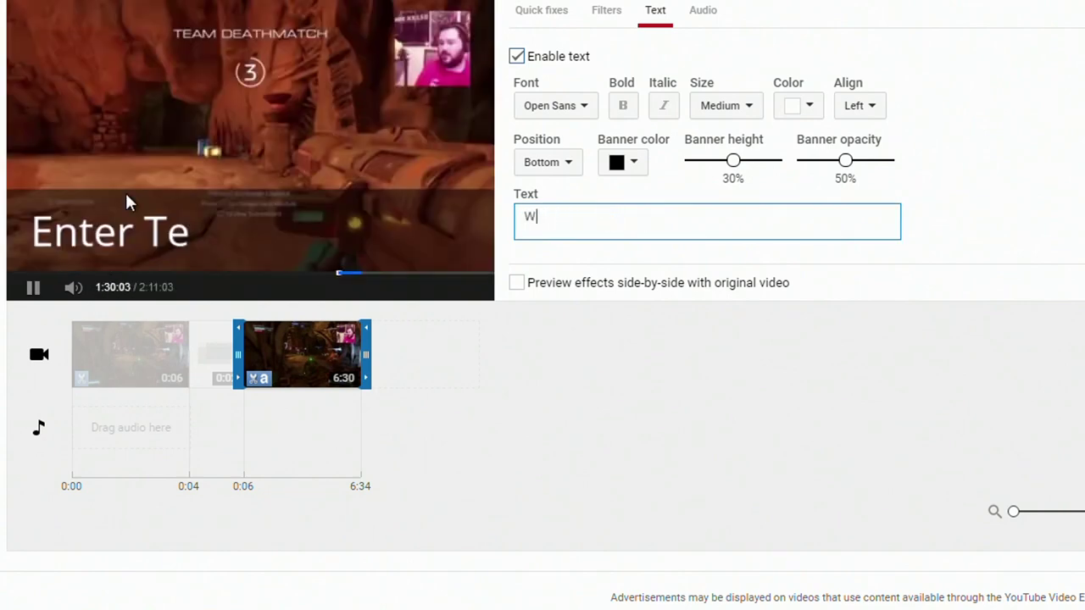
type("oob it up")
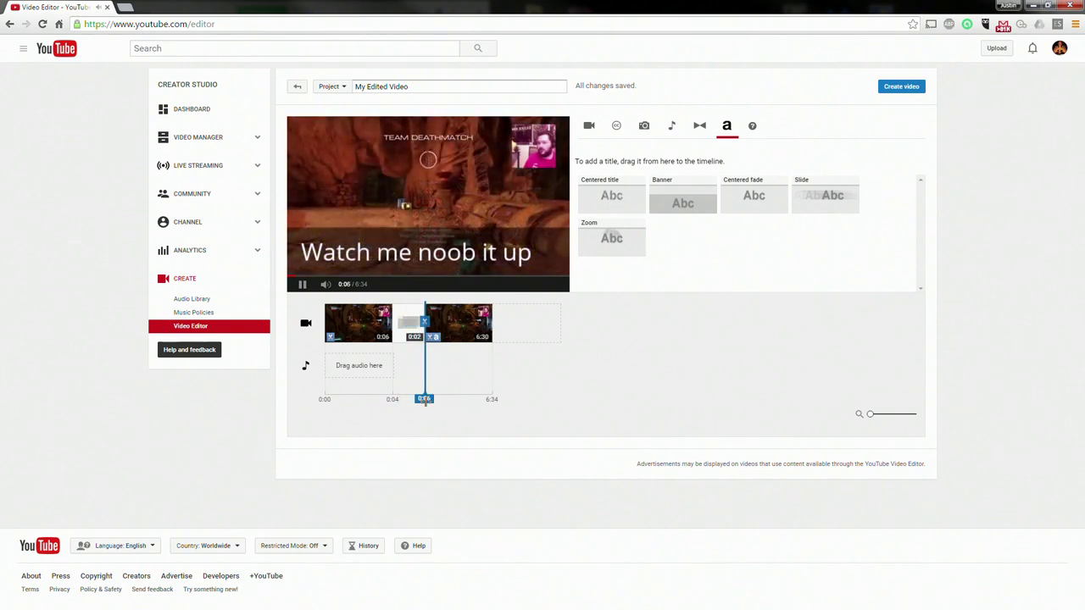
Split the second clip at 0:09 and disable the banner text on the last piece
left_click(424, 322)
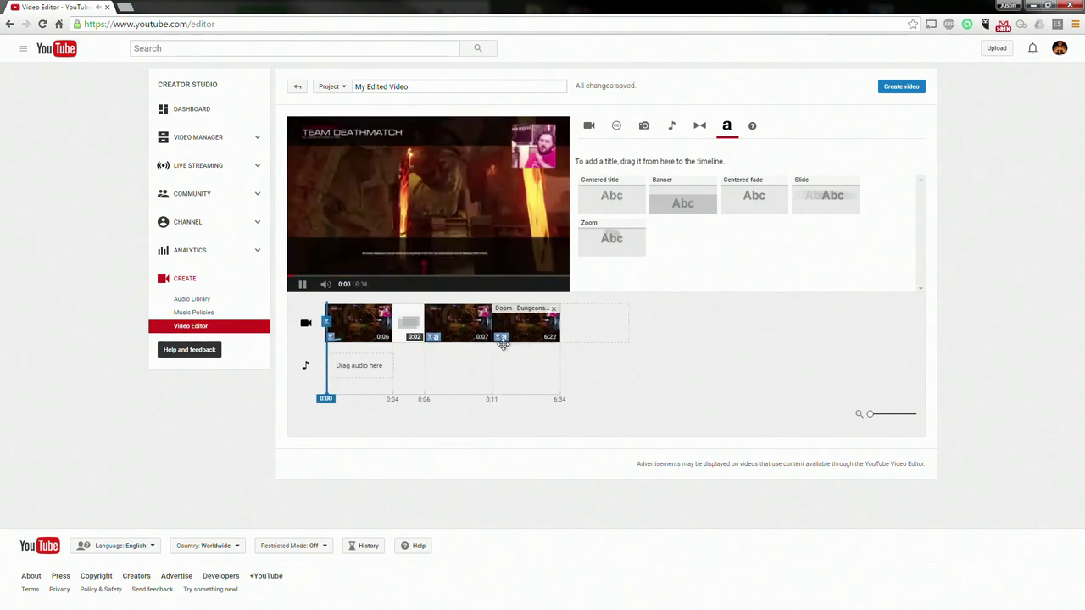
left_click(534, 326)
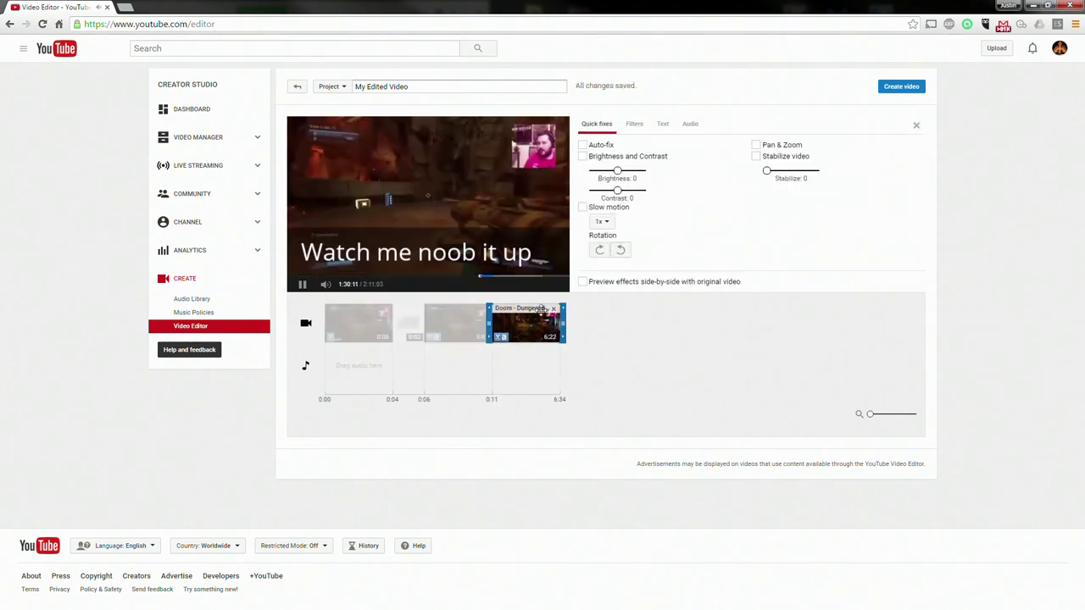
left_click(662, 124)
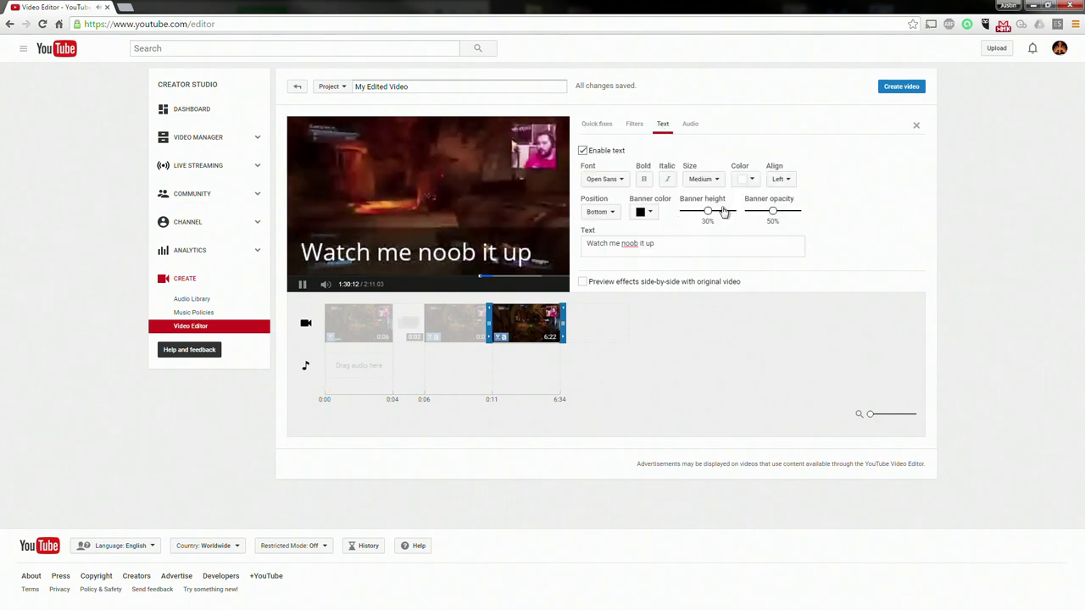
left_click(582, 150)
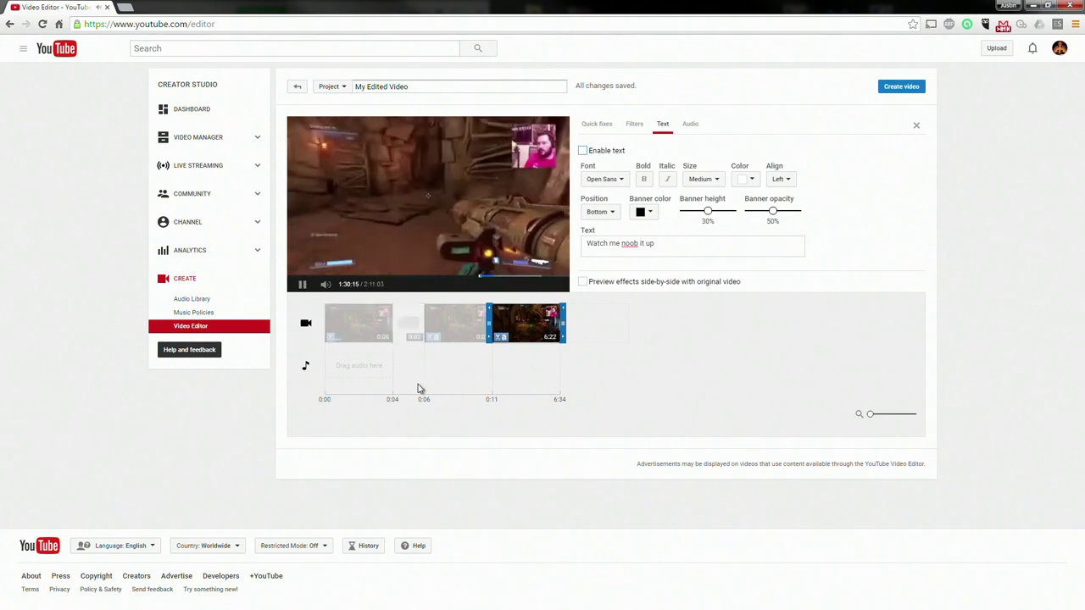
left_click(916, 128)
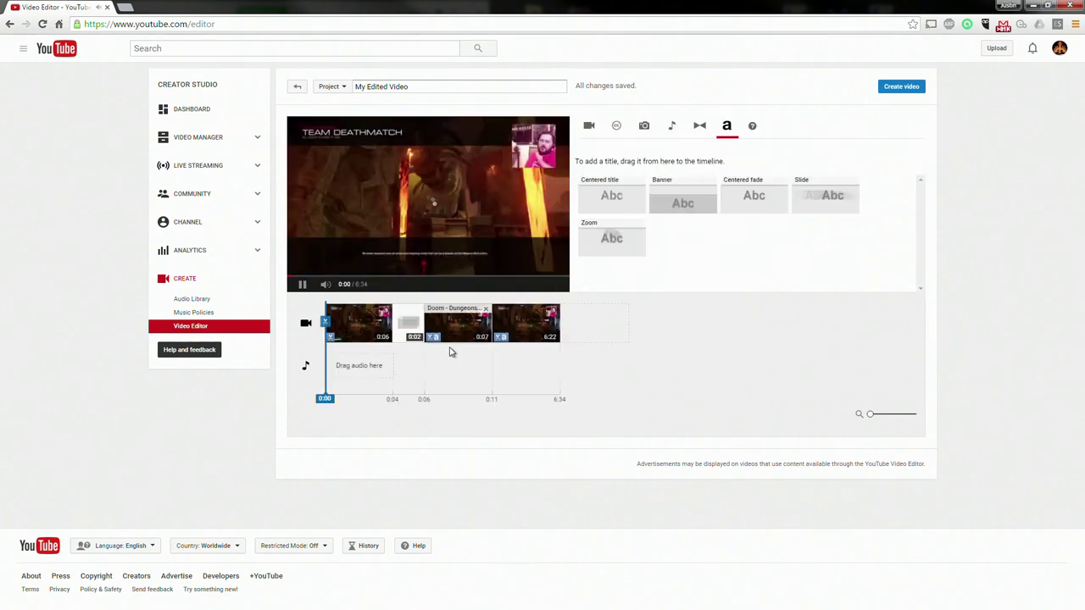
Delete 'noob it up' from the last piece's caption text
left_click(502, 336)
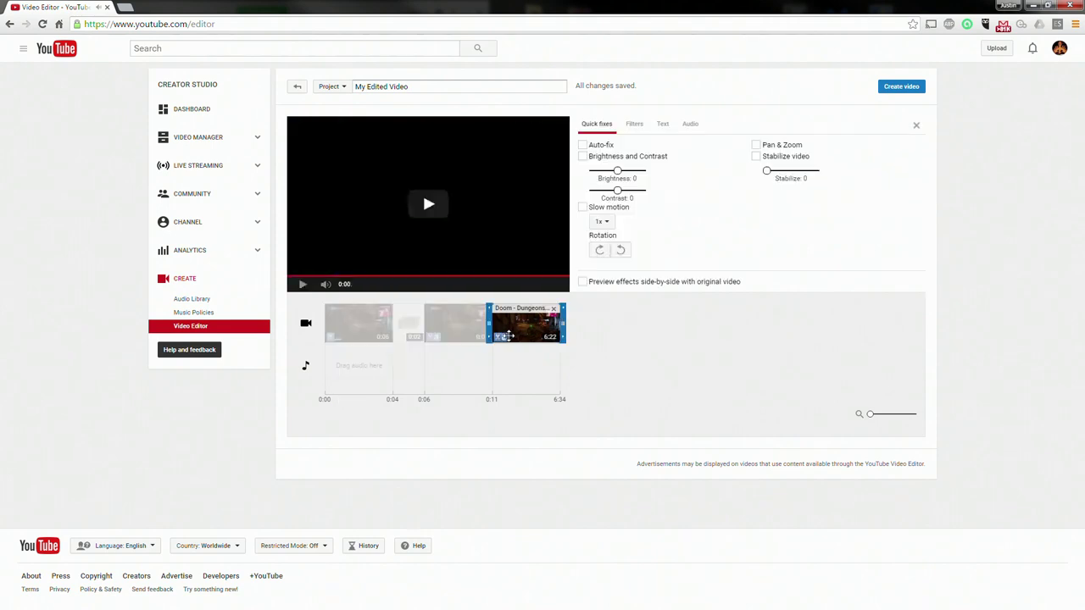
right_click(502, 336)
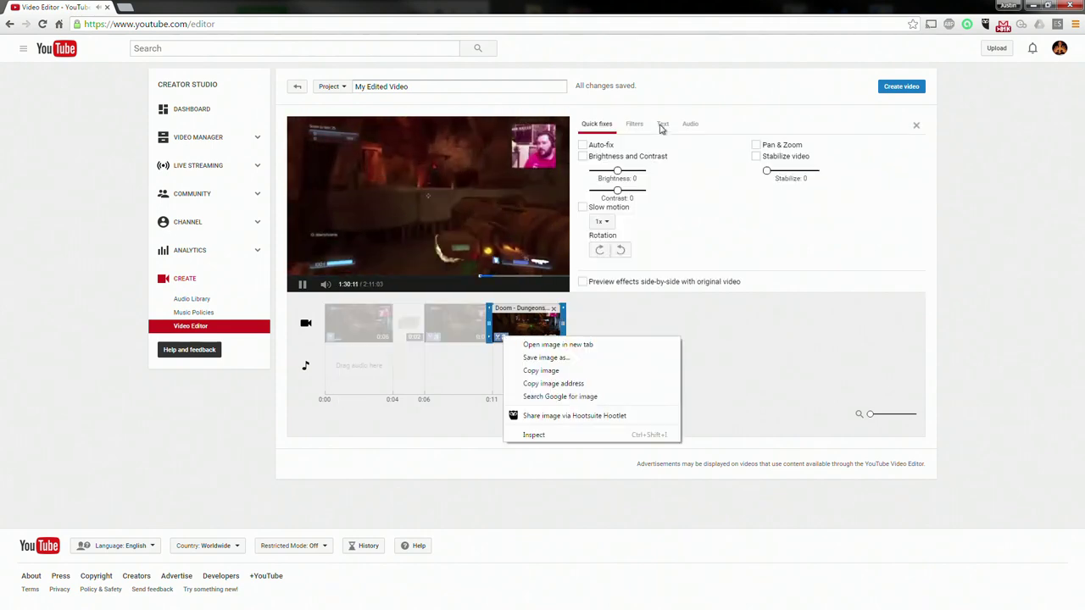
left_click(662, 125)
left_click(661, 245)
left_click_drag(661, 245, 621, 244)
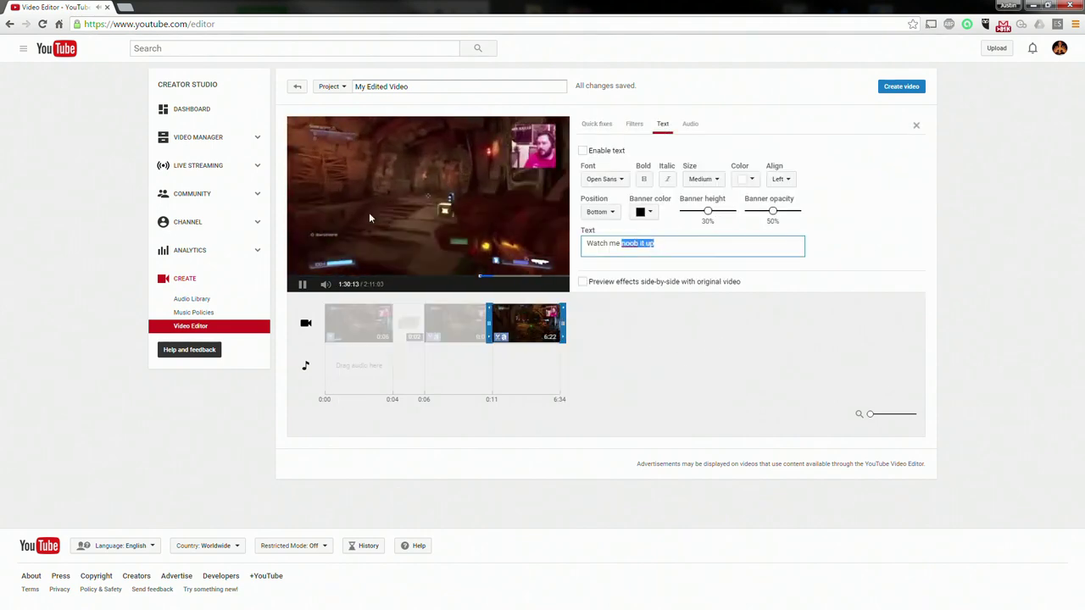
key("BackSpace")
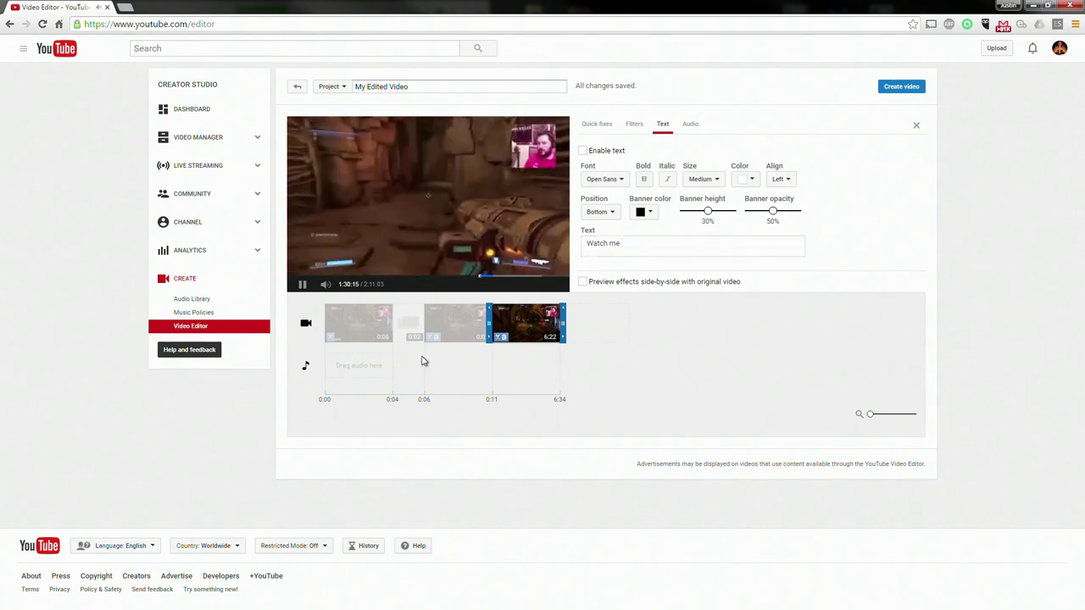
left_click(423, 358)
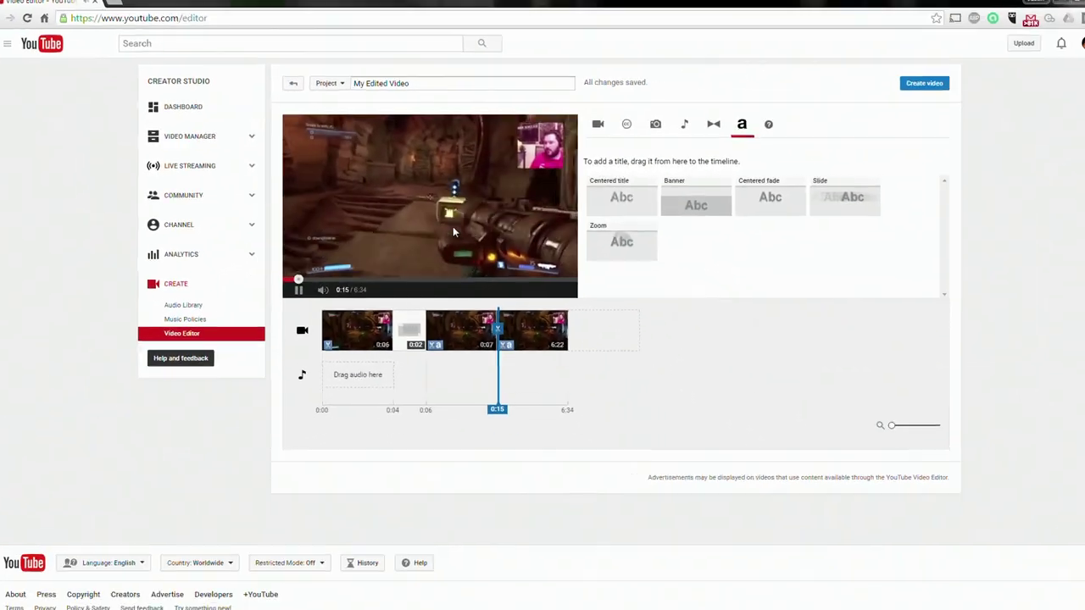
View the keyboard navigation help, then return to the transitions library
left_click(959, 106)
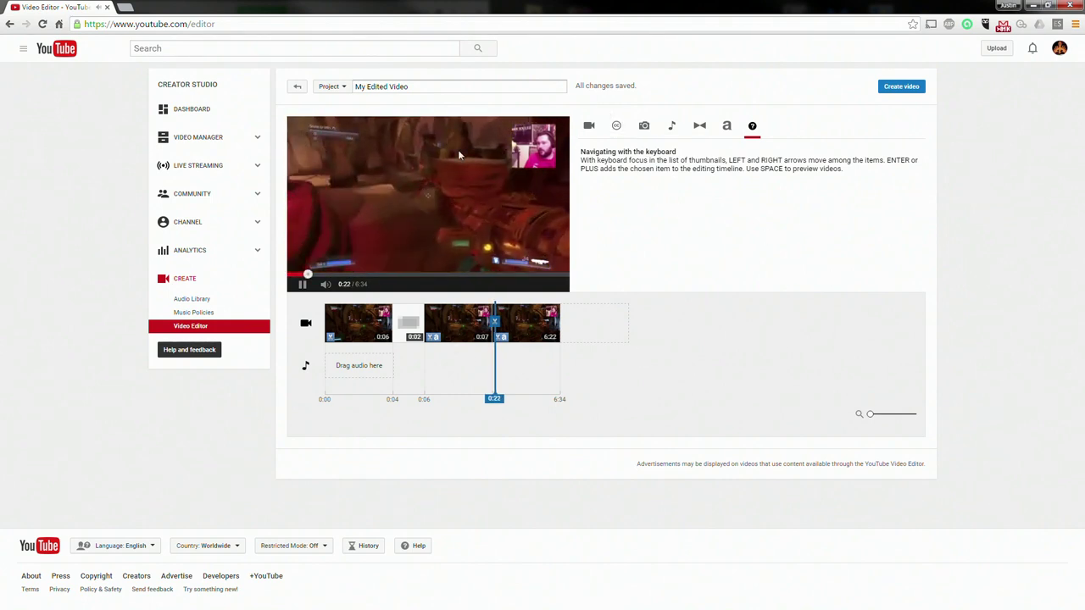
left_click(699, 125)
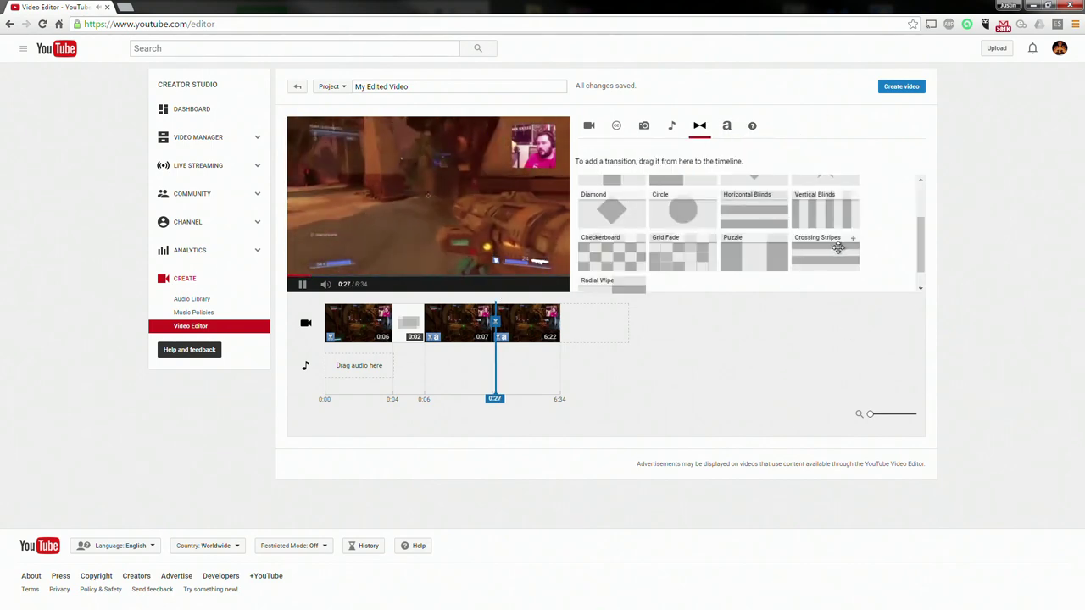
Pause the preview, retitle the project 'Watch me Noob it Up!' and create the video
left_click(301, 282)
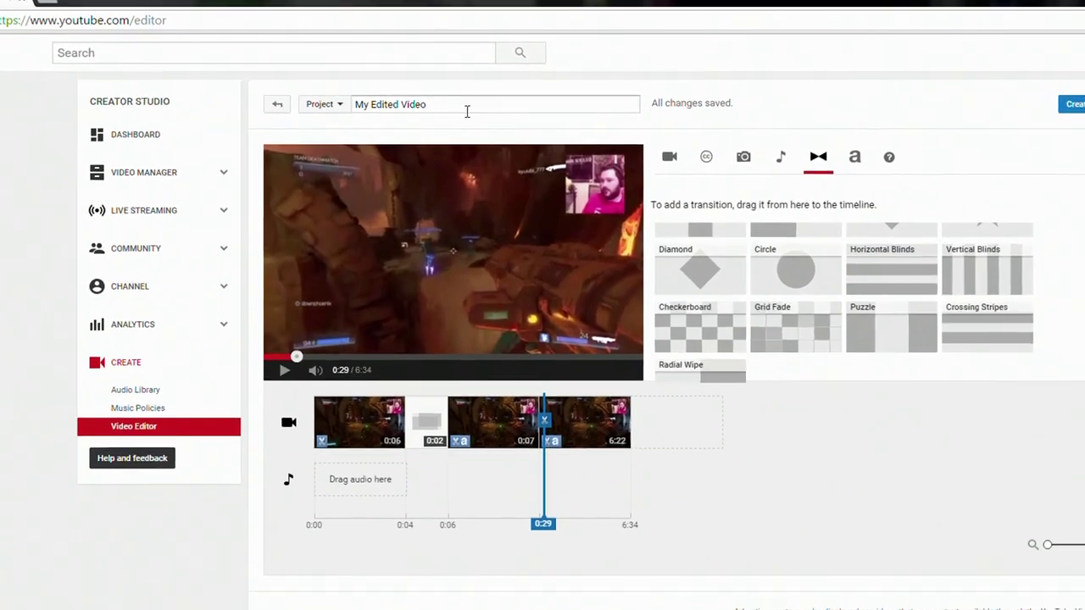
triple_click(466, 111)
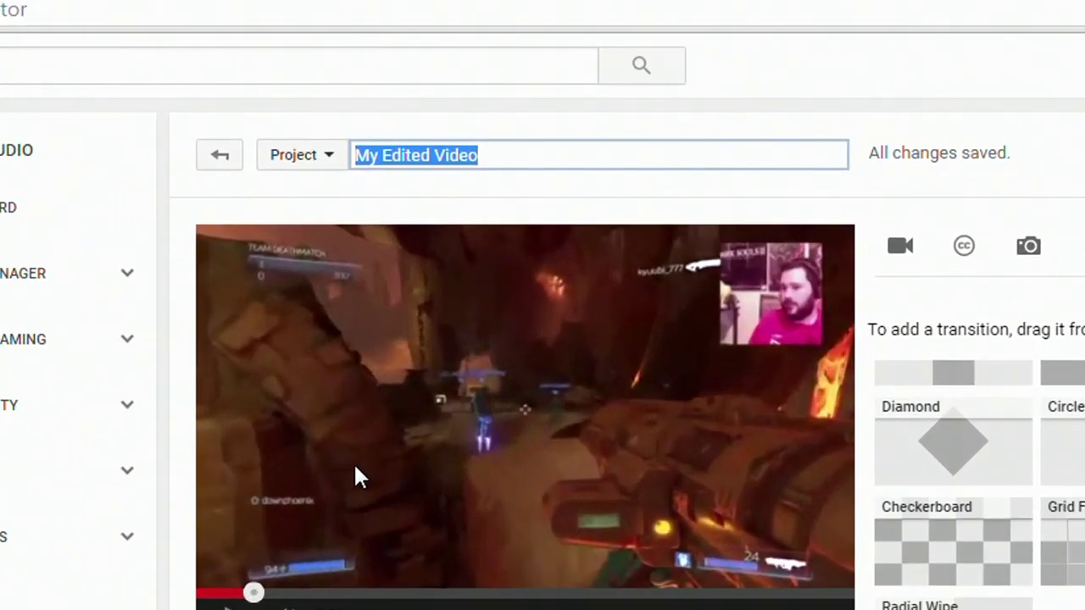
type("W")
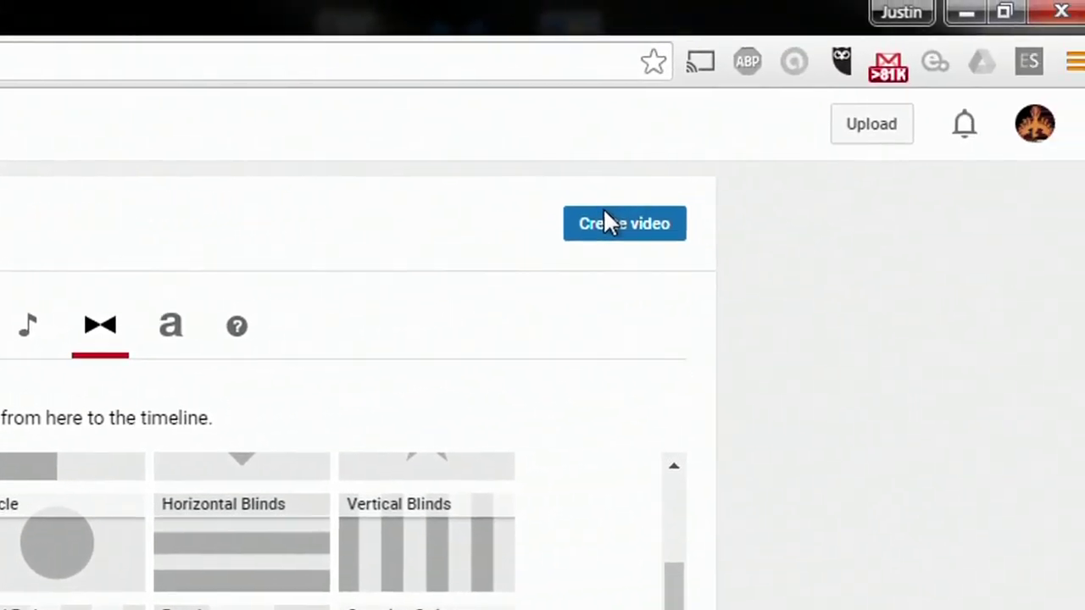
left_click(835, 207)
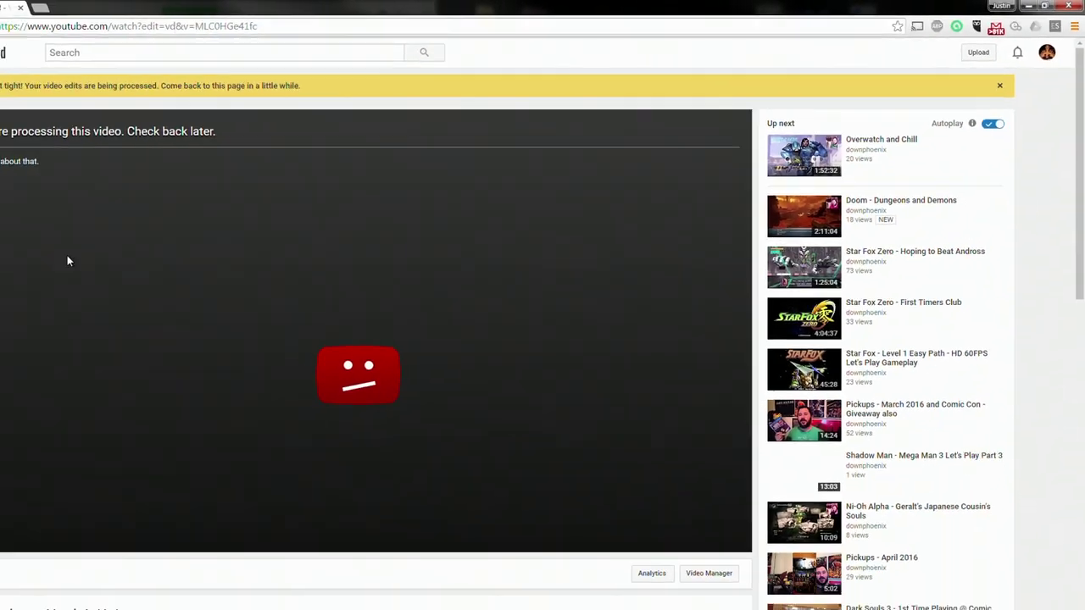
Scroll down the new video's Info & Settings page in Creator Studio
scroll(152, 339, "down", 2)
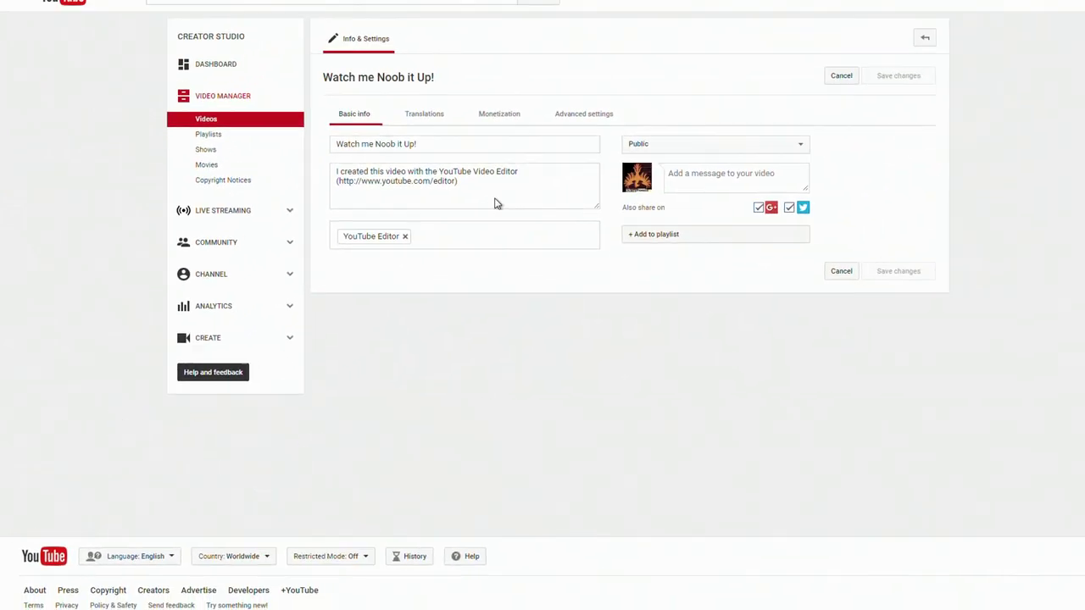
left_click_drag(428, 222, 307, 197)
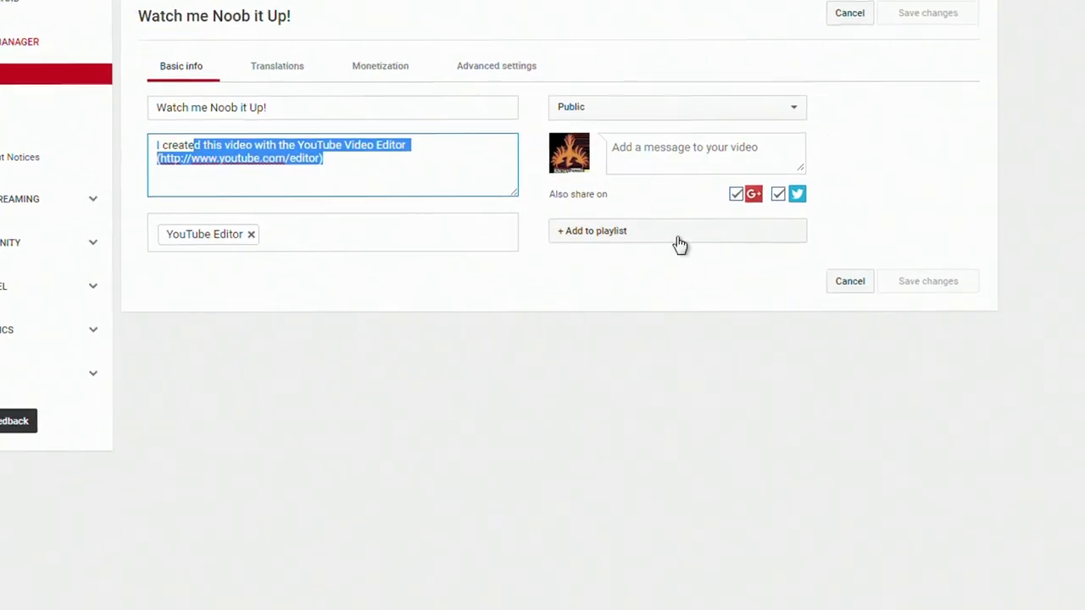
left_click(663, 134)
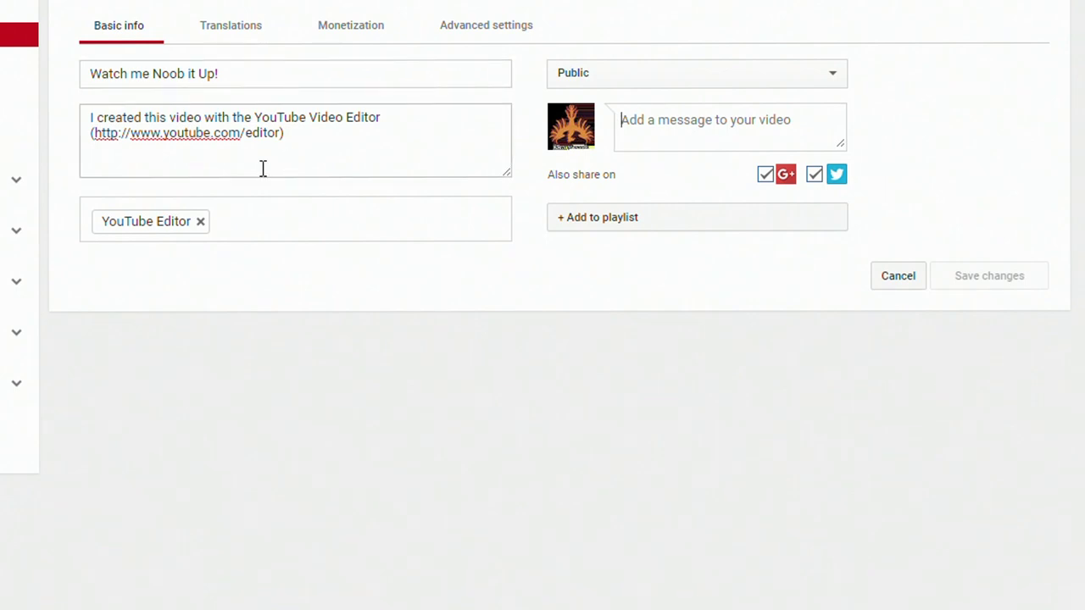
left_click(241, 44)
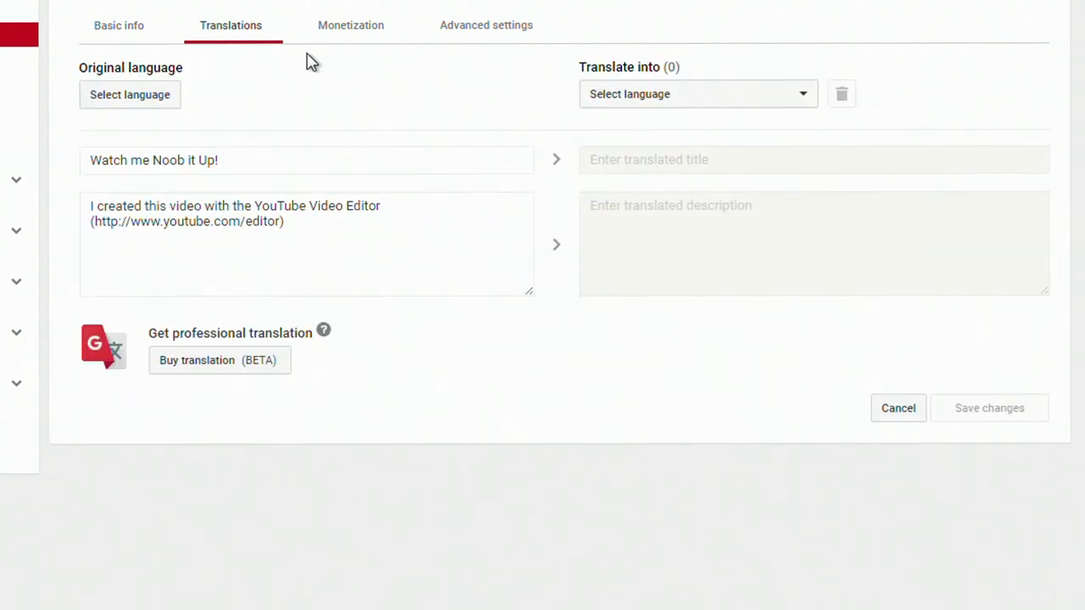
left_click(377, 34)
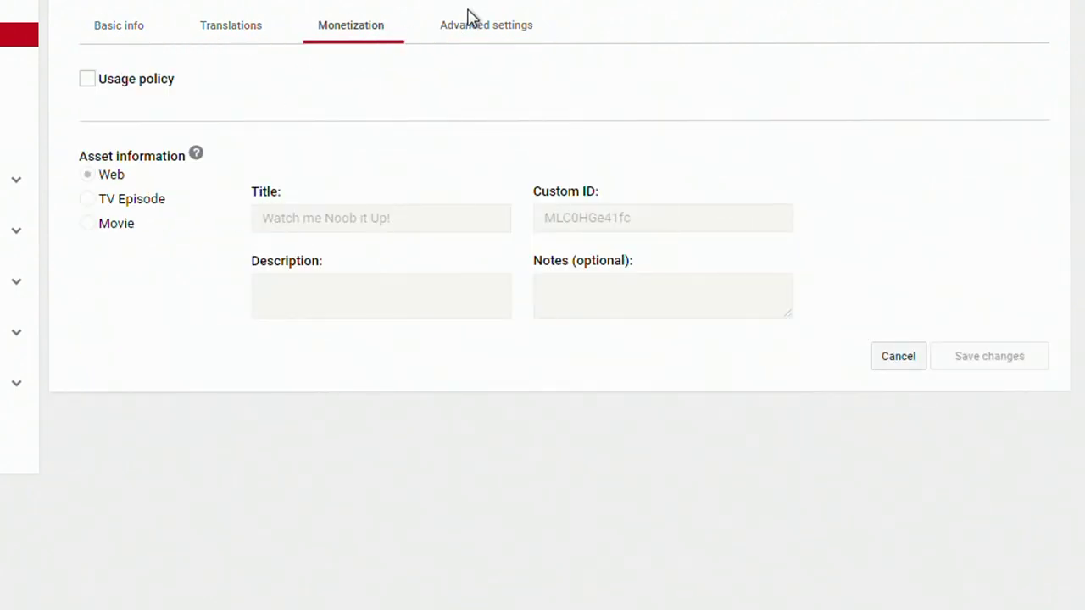
left_click(449, 34)
left_click(117, 27)
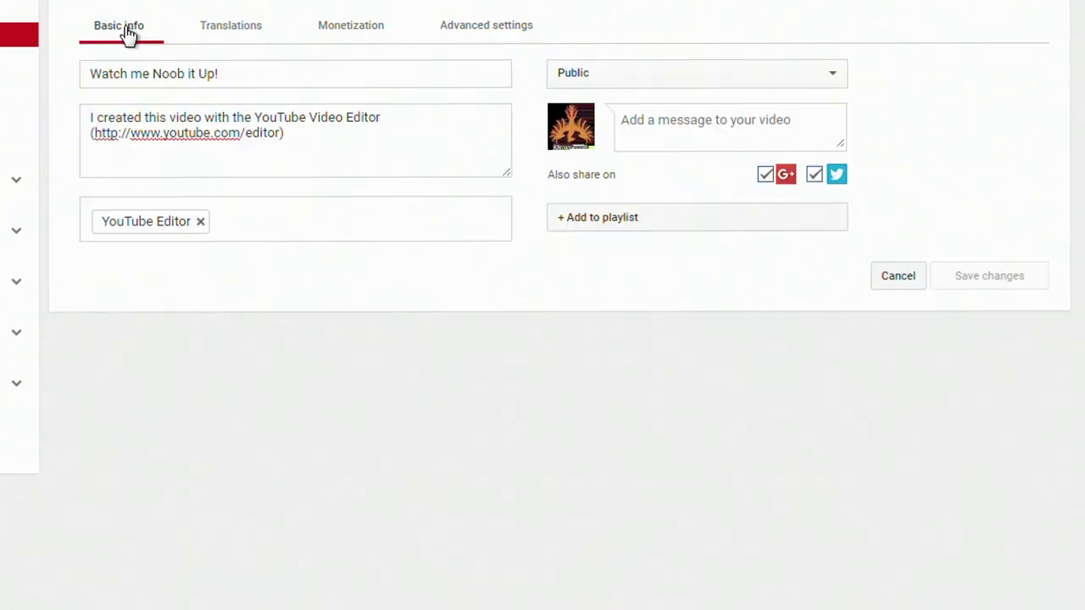